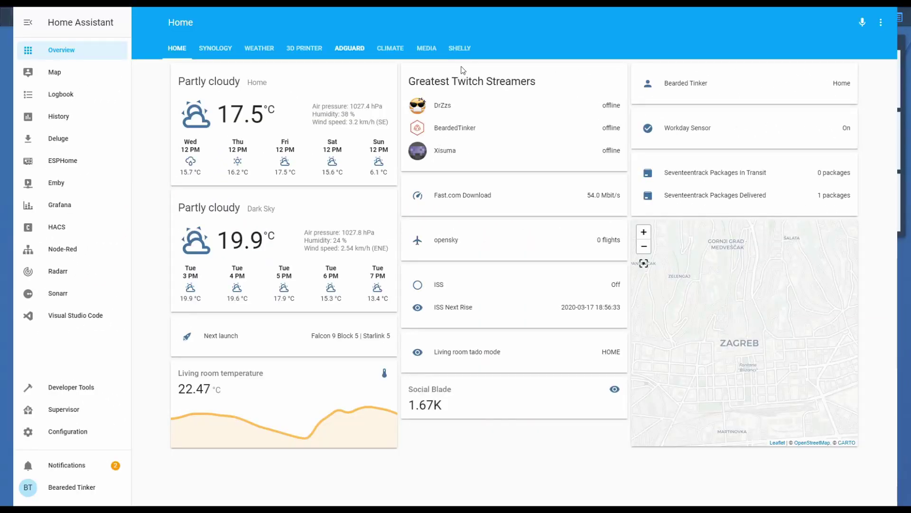
# Show the Shelly dashboard view with 713 Wh total consumption and 273 W power
pyautogui.click(464, 48)
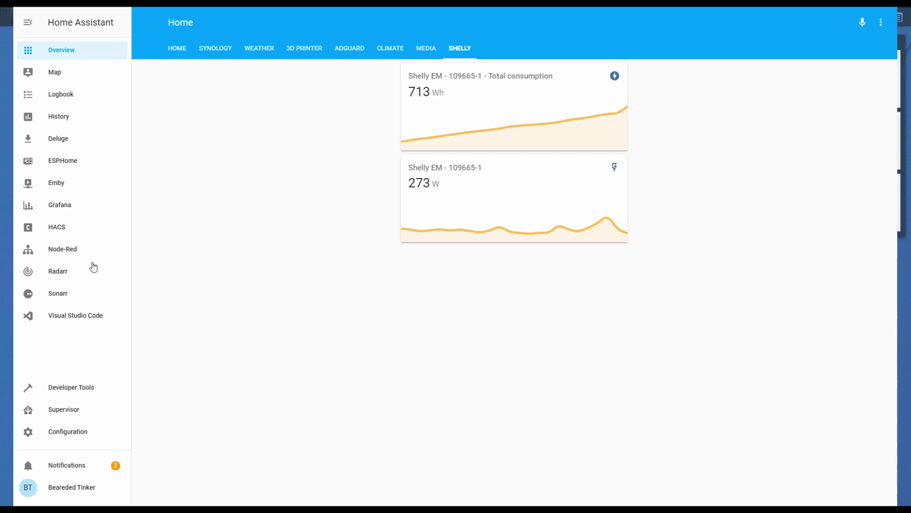
# In configuration.yaml below shelly:, add a '# Utility meter' comment, utility_meter: and an indented dailiy_energy: entry
pyautogui.click(83, 320)
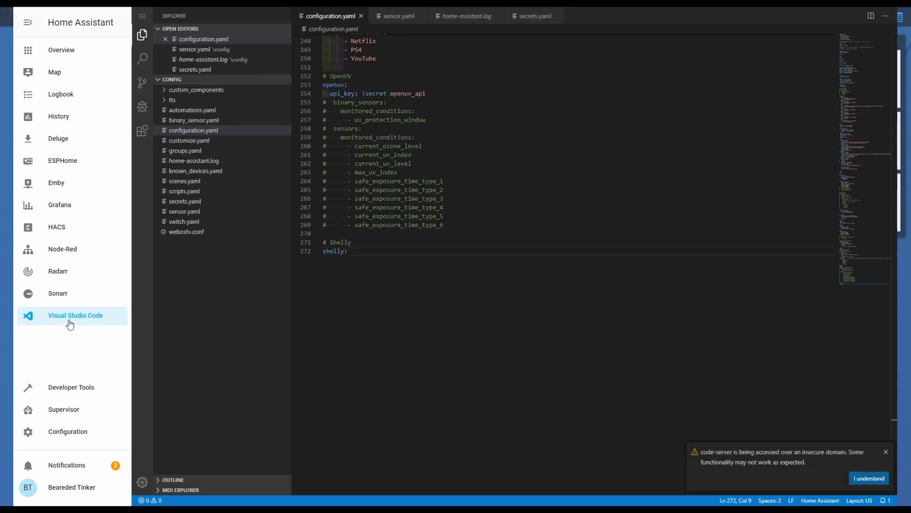
pyautogui.press('Return')
pyautogui.press('Return')
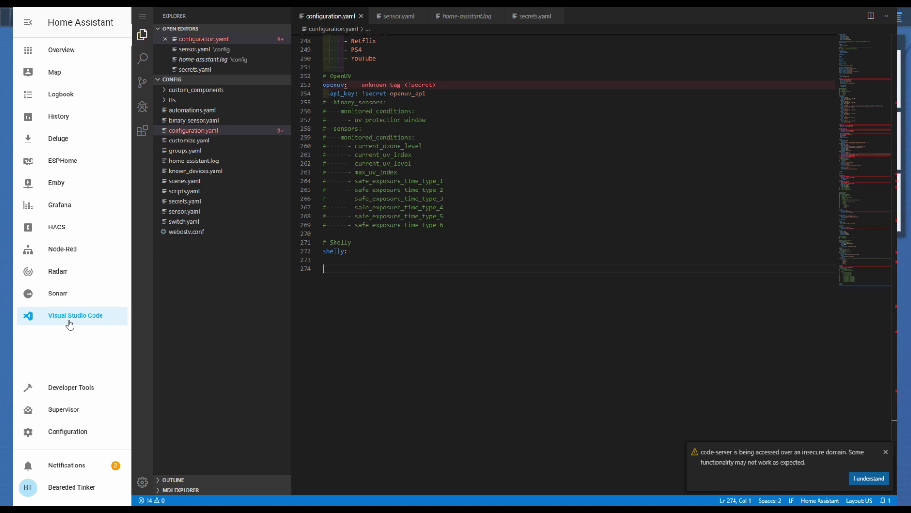
pyautogui.write('# Ut')
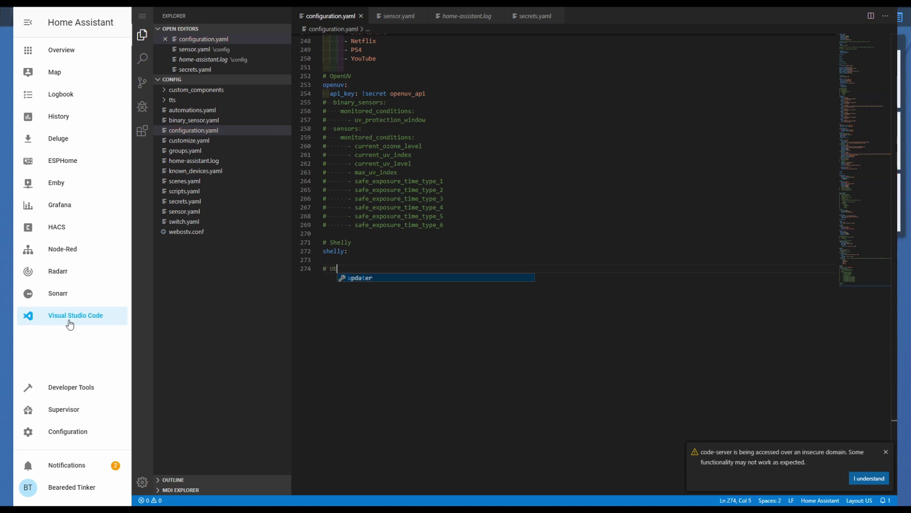
pyautogui.write('ility meter')
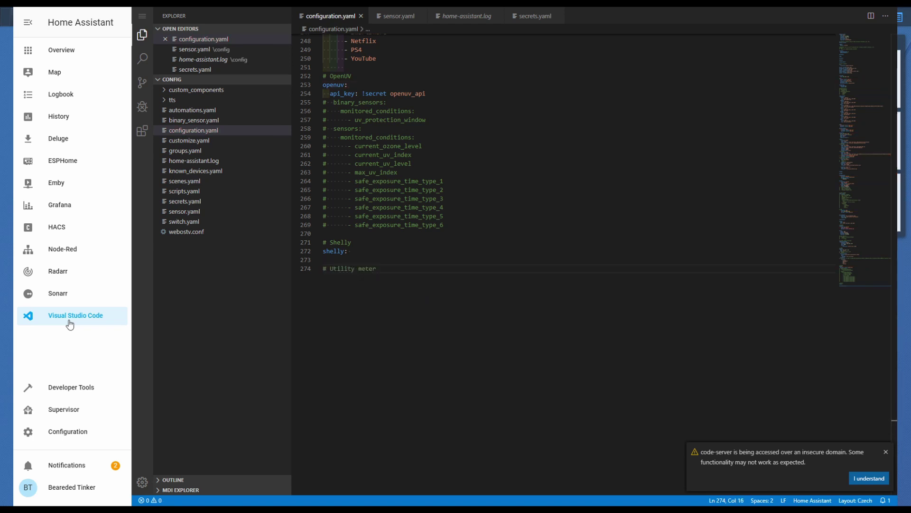
pyautogui.press('Return')
pyautogui.press('Return')
pyautogui.write('utility_')
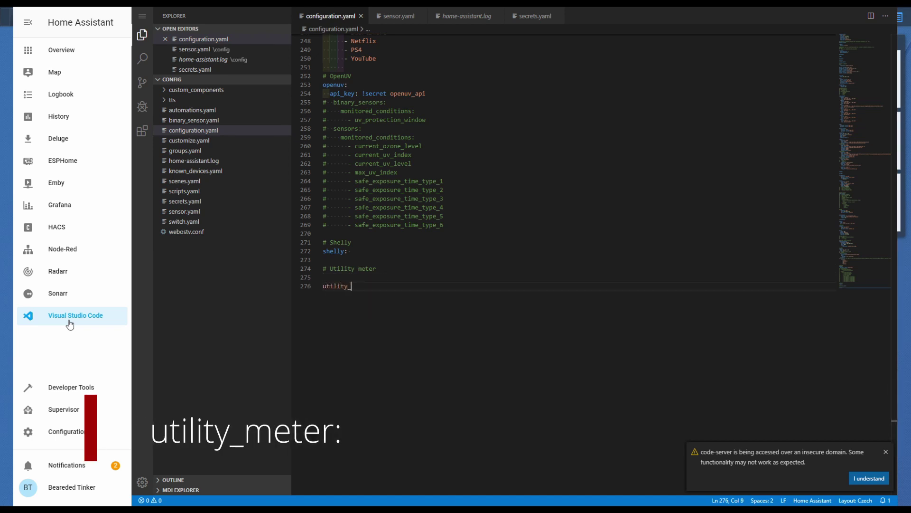
pyautogui.write('meter:')
pyautogui.press('Return')
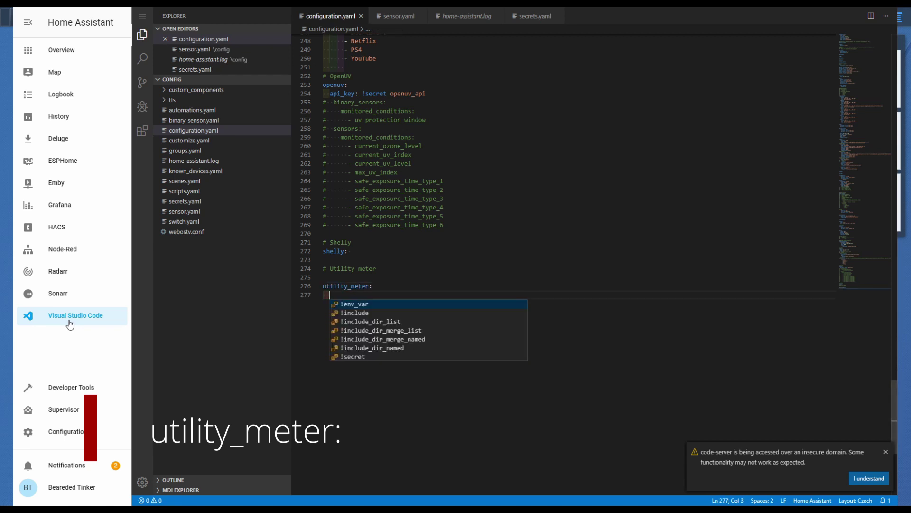
pyautogui.press('Escape')
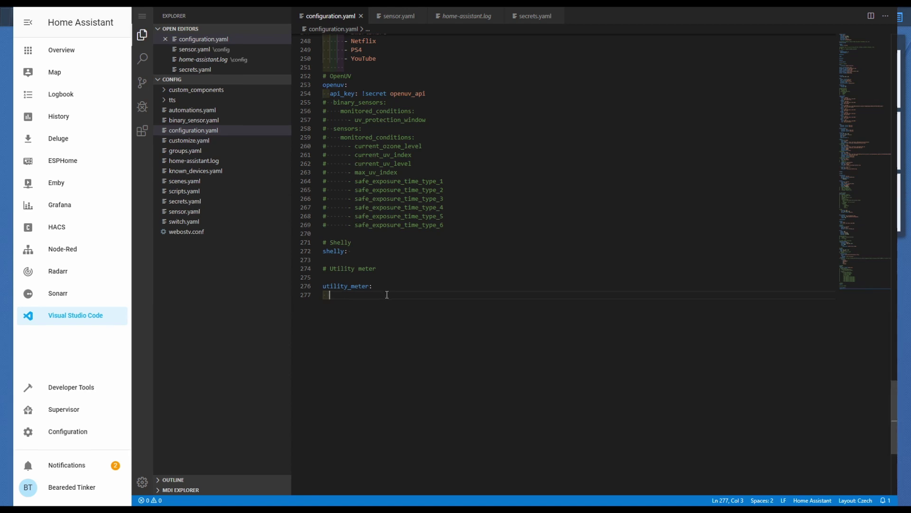
pyautogui.write('dailiy_')
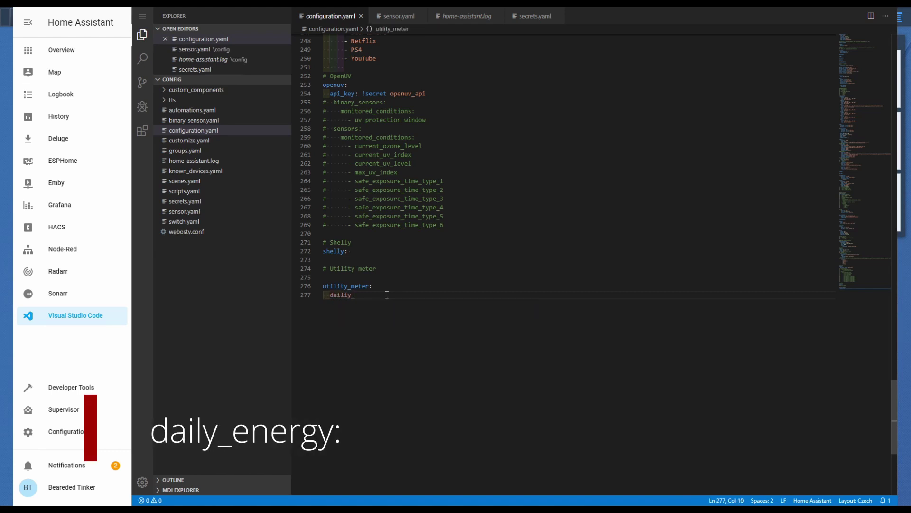
pyautogui.write(' energy:')
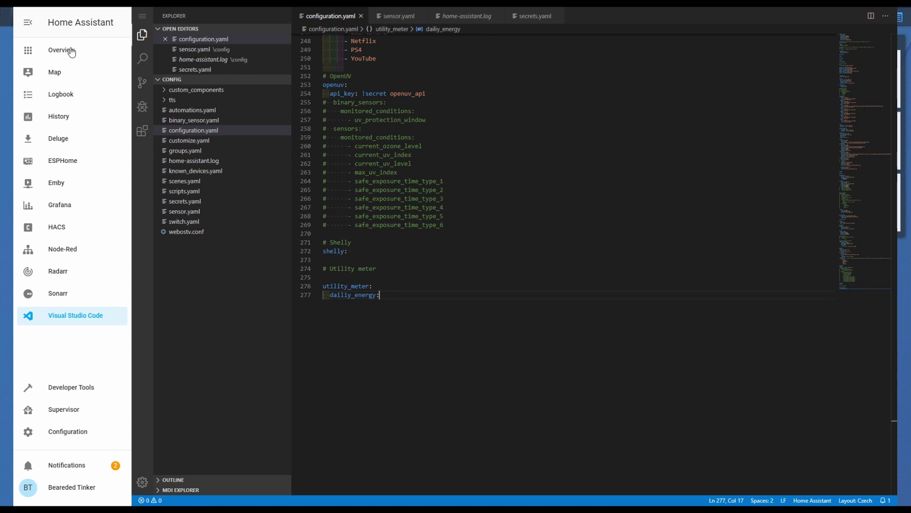
# Put the Shelly view in edit mode and select the power card's entity sensor.shelly_shem_109665_1_current_consumption
pyautogui.click(71, 53)
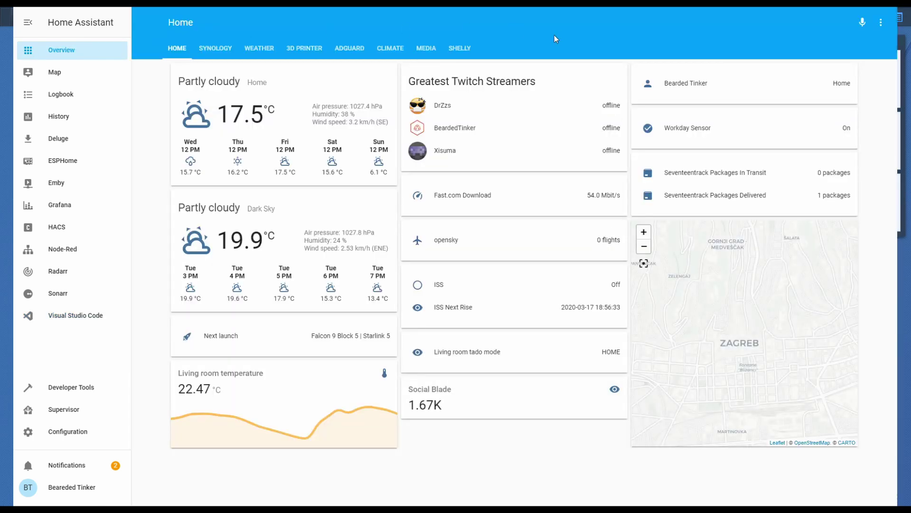
pyautogui.click(460, 48)
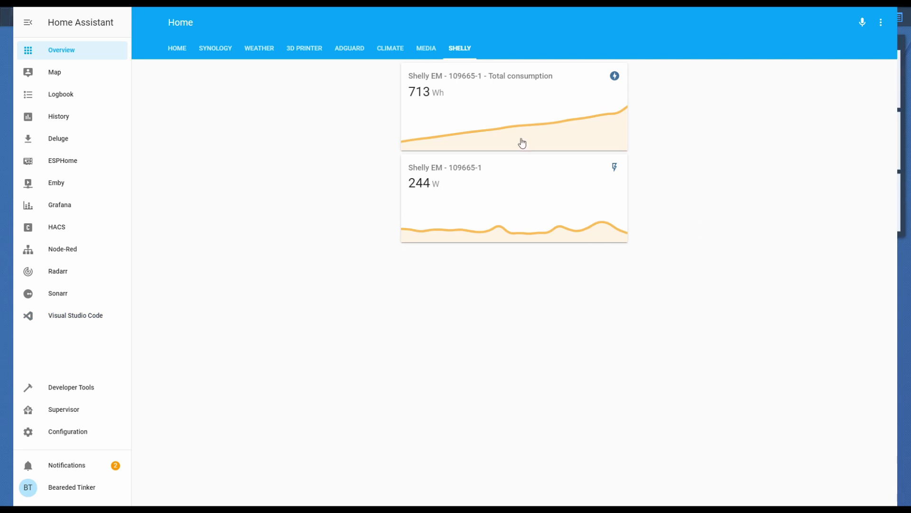
pyautogui.click(881, 22)
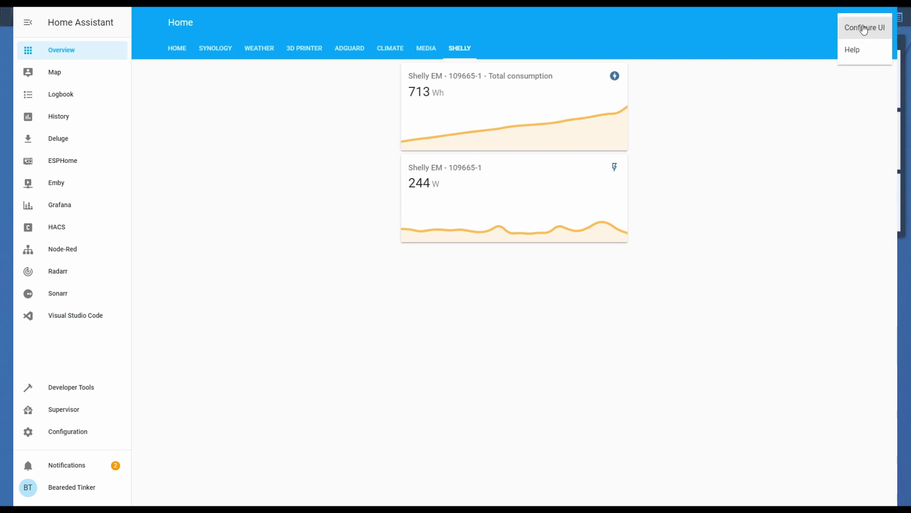
pyautogui.click(873, 27)
pyautogui.click(408, 279)
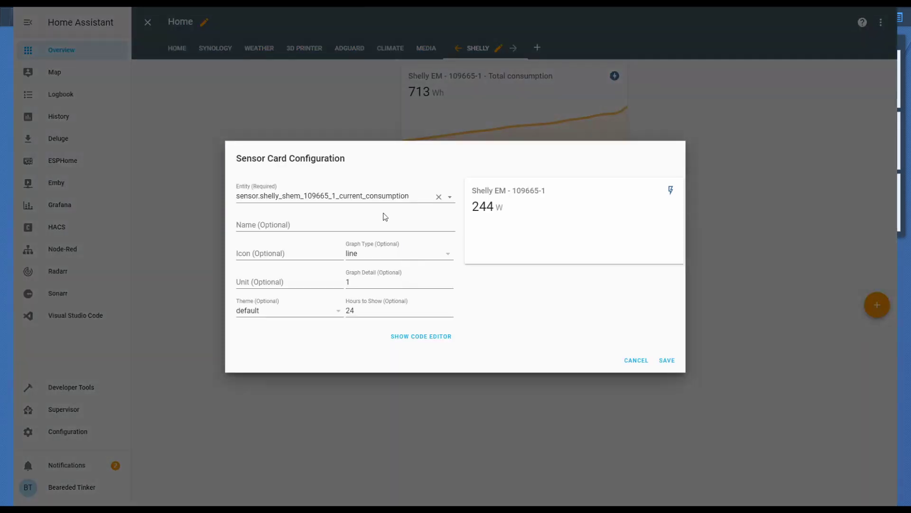
pyautogui.moveTo(419, 196); pyautogui.dragTo(194, 196)
pyautogui.hotkey('ctrl', 'c')
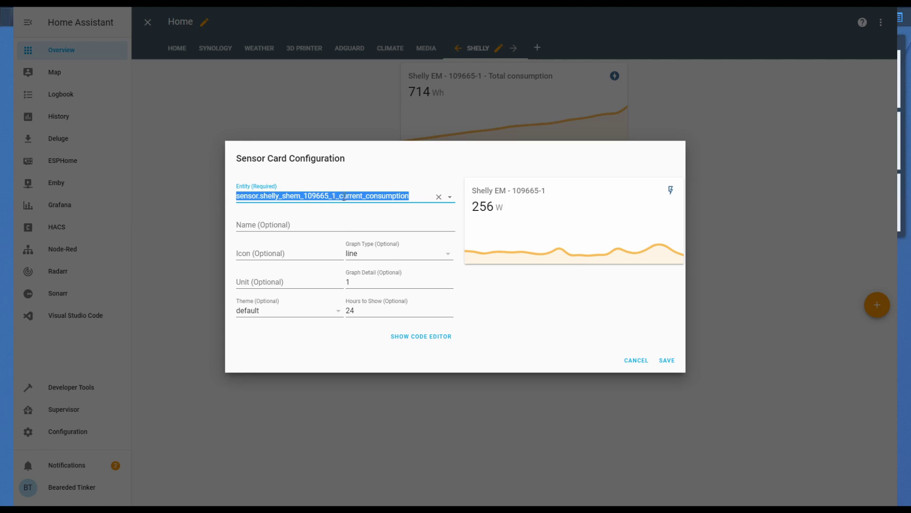
# Cancel the card settings and give dailiy_energy the pasted source sensor.shelly_shem_109665_1_current_consumption
pyautogui.click(637, 362)
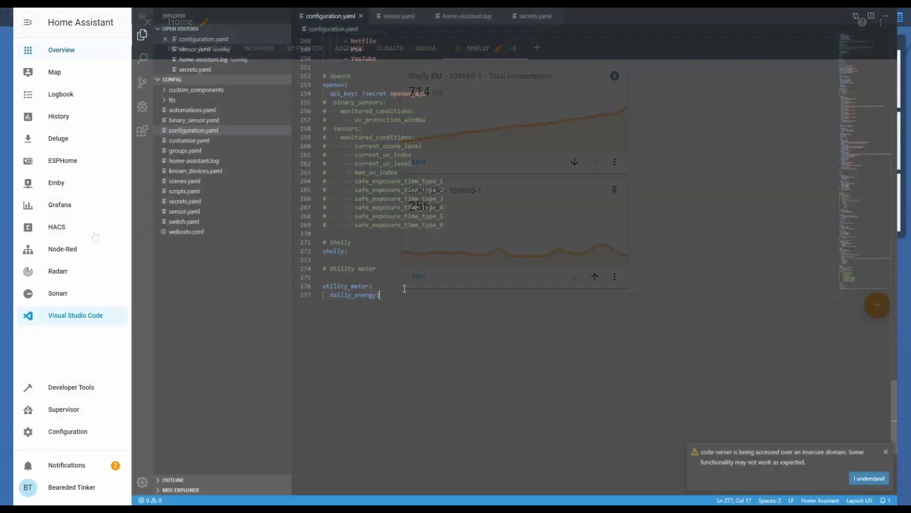
pyautogui.press('Return')
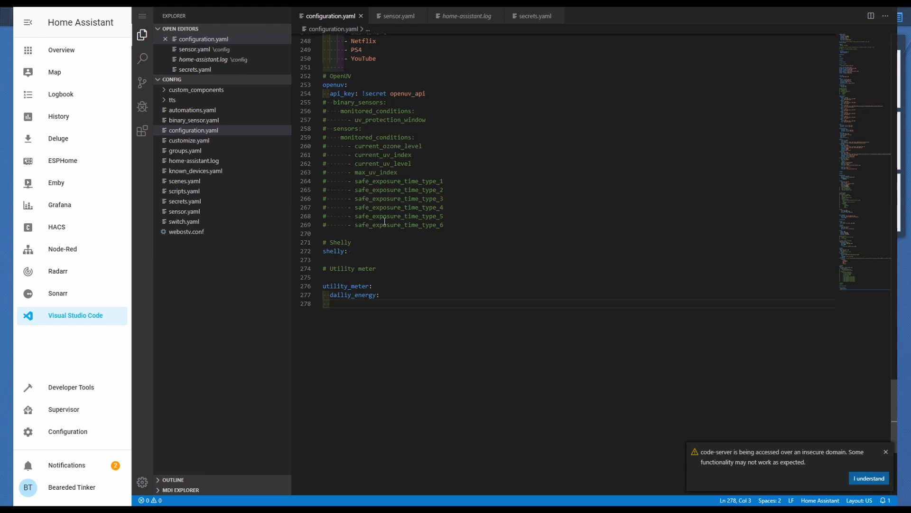
pyautogui.press('Tab')
pyautogui.write('source:')
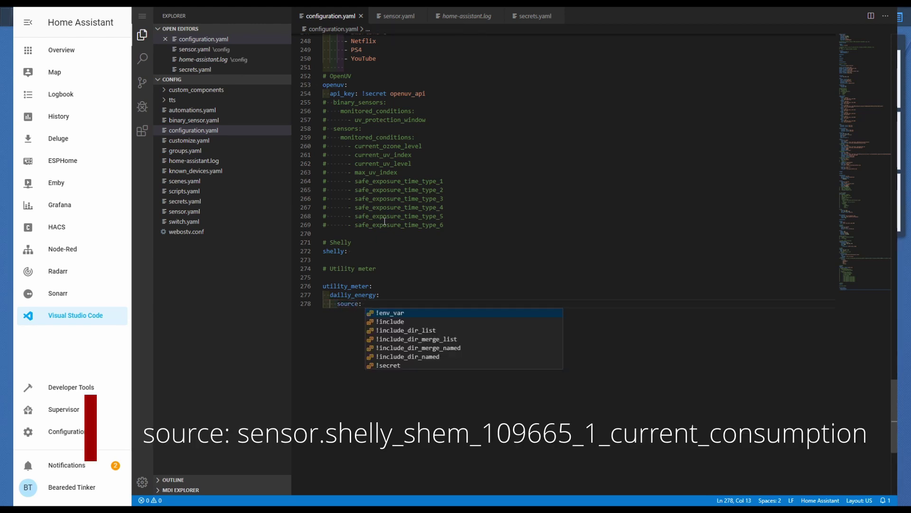
pyautogui.hotkey('ctrl', 'v')
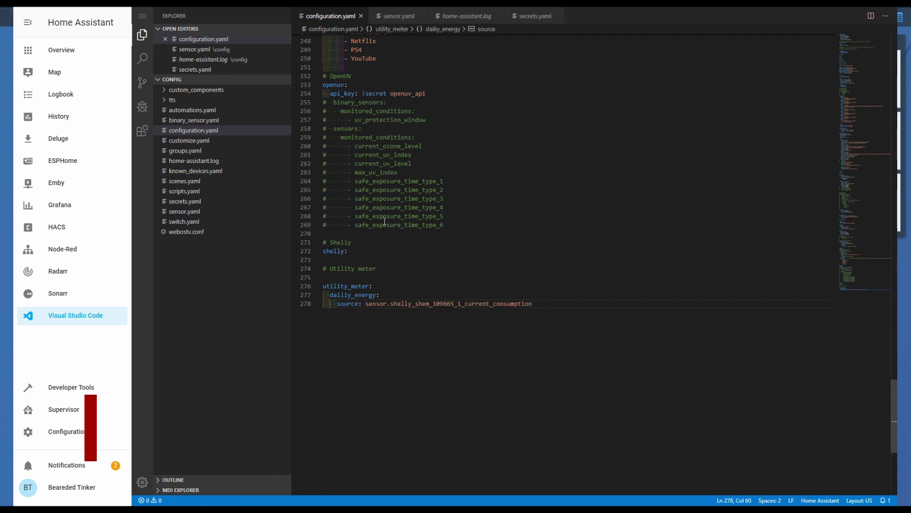
pyautogui.press('Return')
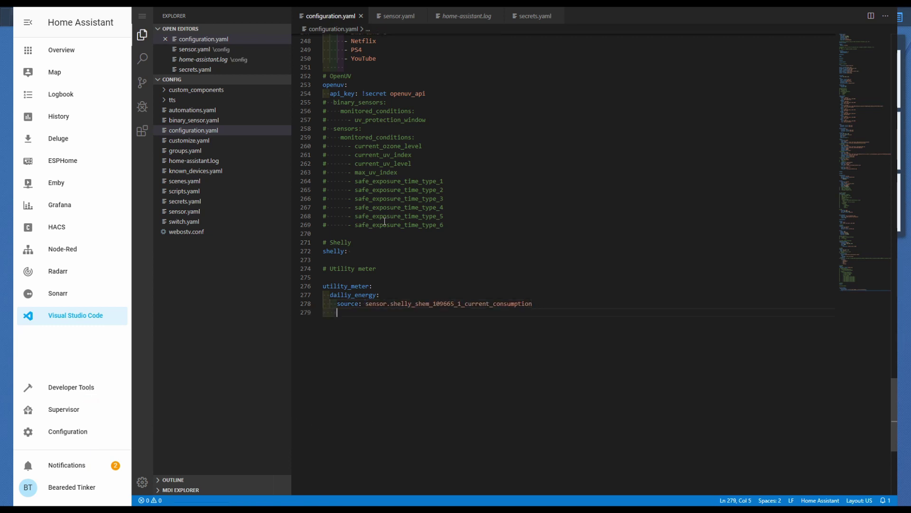
pyautogui.press('Up')
pyautogui.press('Up')
pyautogui.press('Down')
pyautogui.press('Right')
pyautogui.press('Right')
pyautogui.press('End')
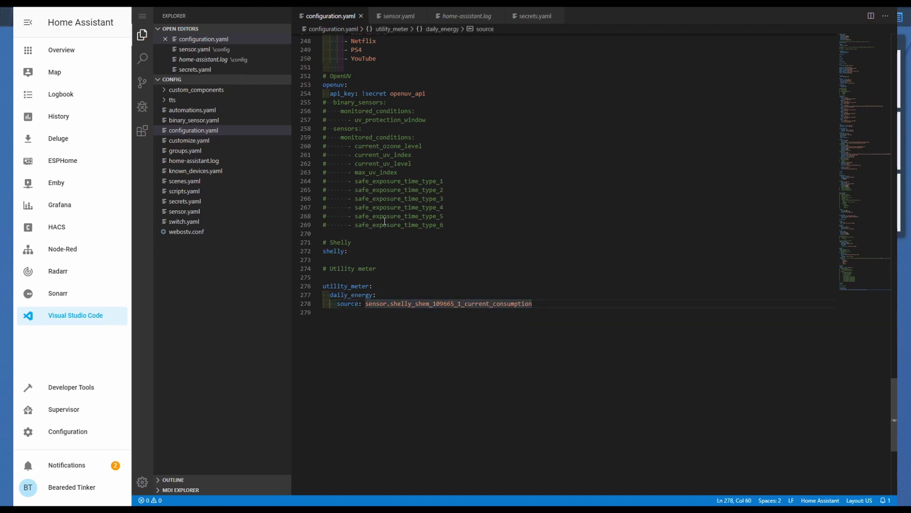
# Add cycle: daily beneath the daily meter's source line
pyautogui.press('Return')
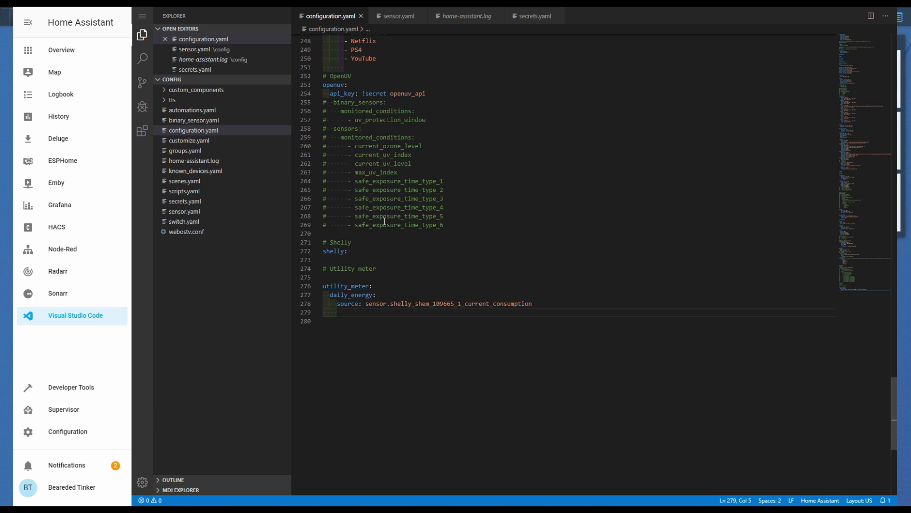
pyautogui.write('c')
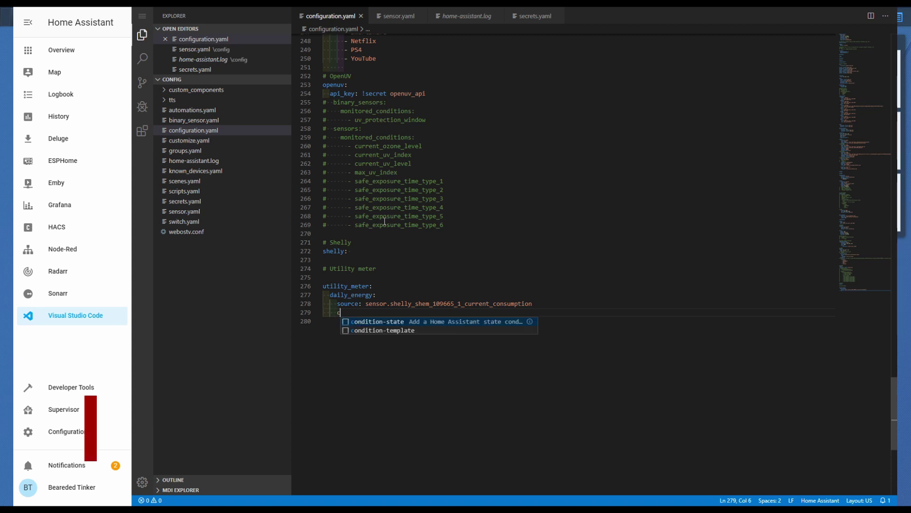
pyautogui.write('ycle:')
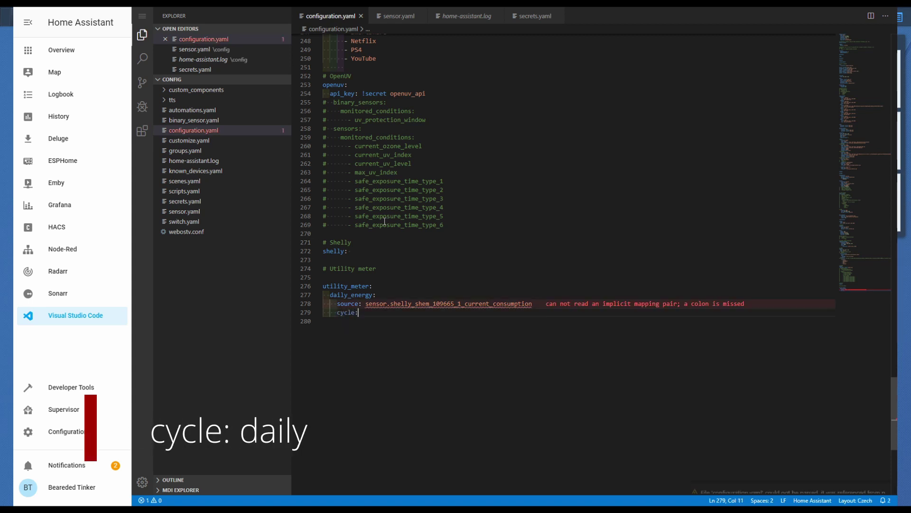
pyautogui.press('Escape')
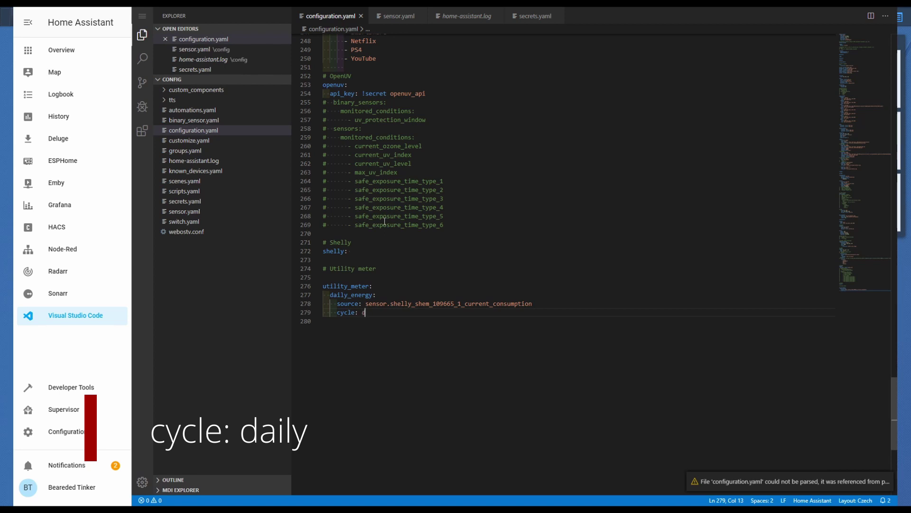
pyautogui.write('daily')
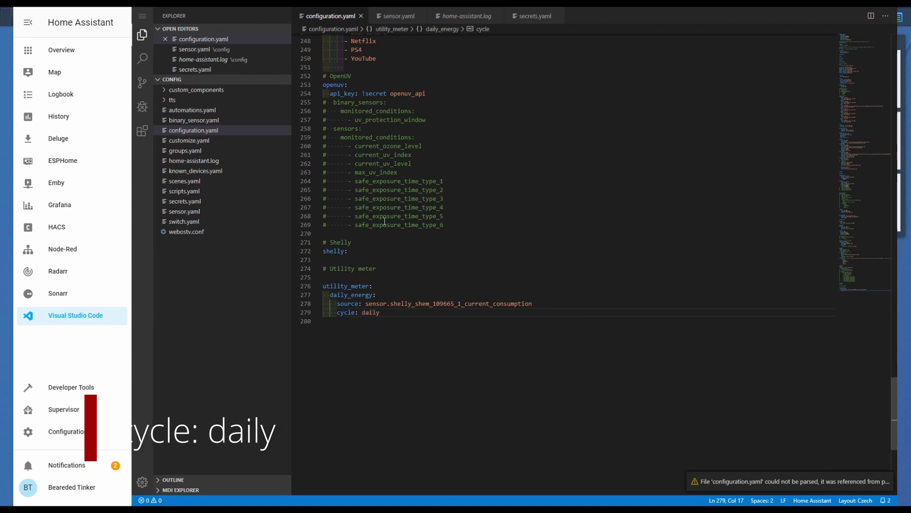
pyautogui.press('Return')
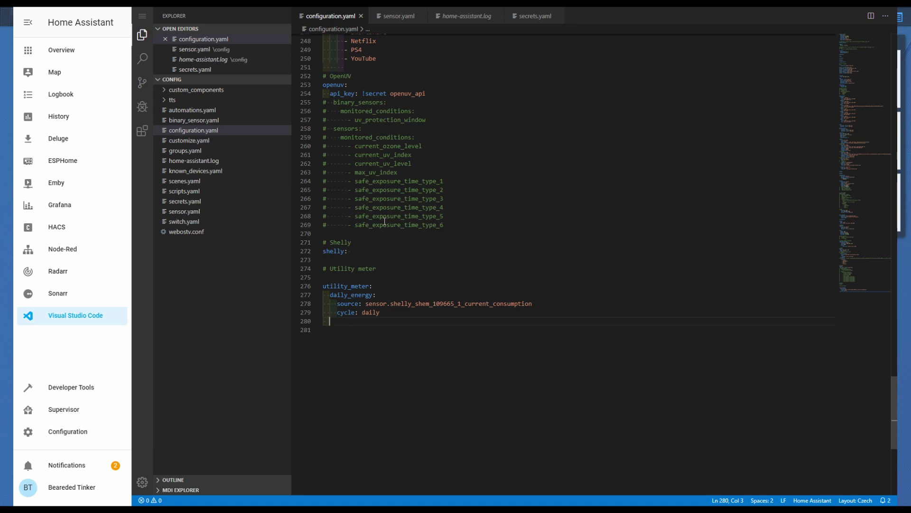
# Add a monthly_energy meter with source sensor.shelly_shem_109665_1_current_consumption and cycle: monthly
pyautogui.write('mont')
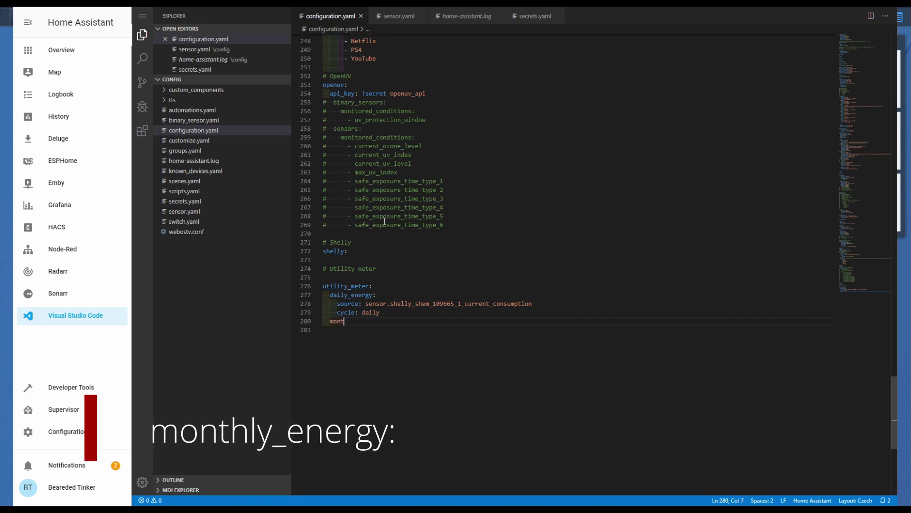
pyautogui.write('hly_energy:')
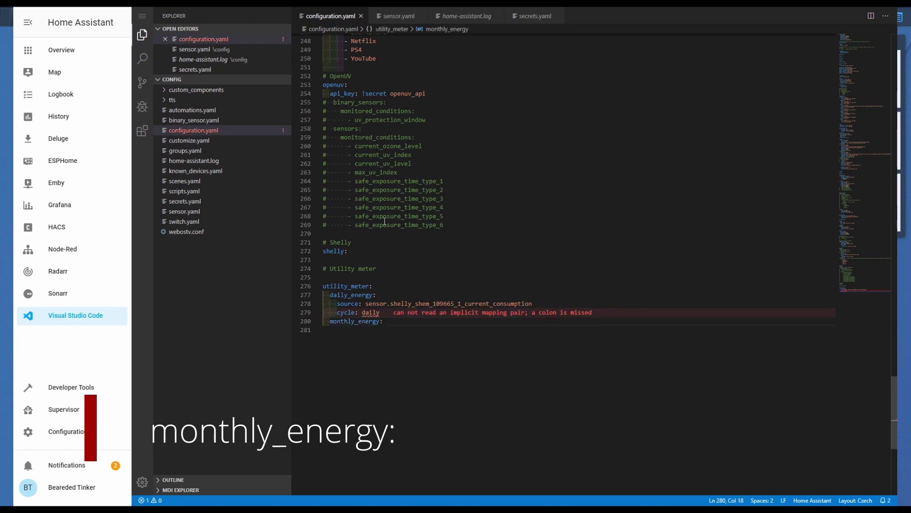
pyautogui.press('Return')
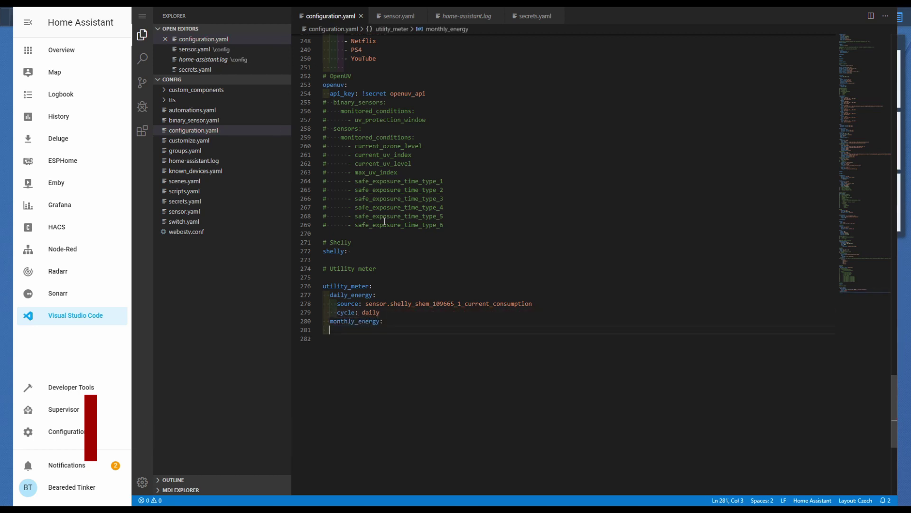
pyautogui.hotkey('ctrl', 'space')
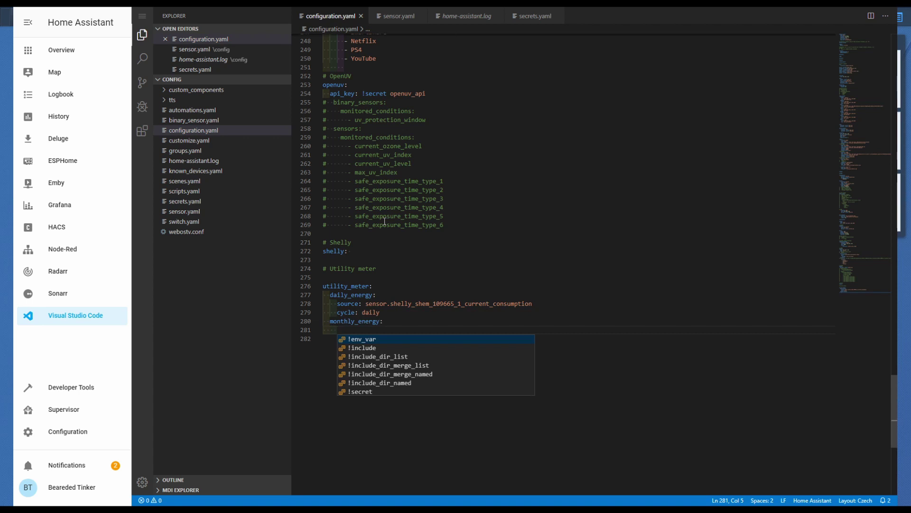
pyautogui.write('source:')
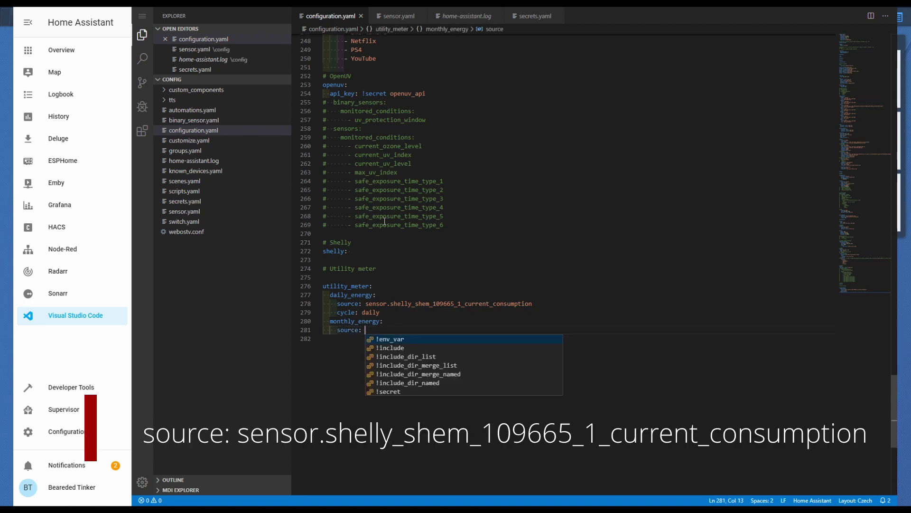
pyautogui.hotkey('ctrl', 'v')
pyautogui.press('Return')
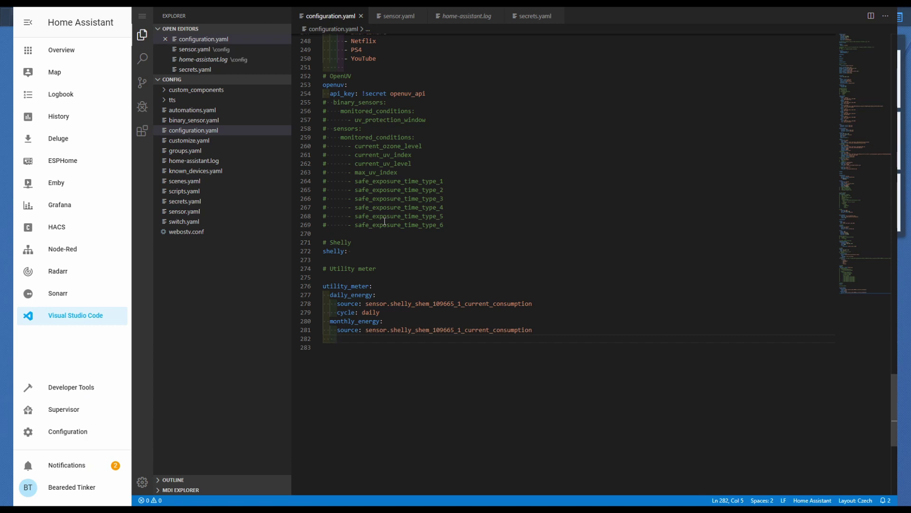
pyautogui.write('cyc')
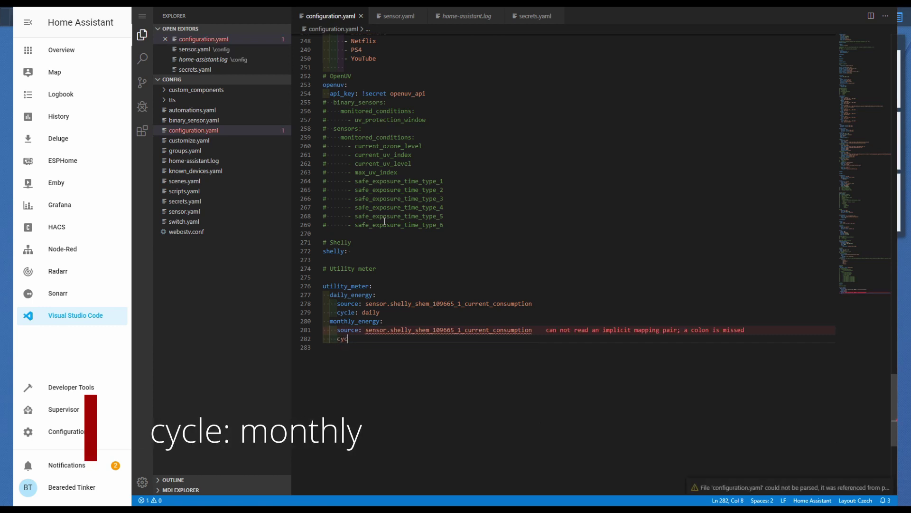
pyautogui.write('le: ')
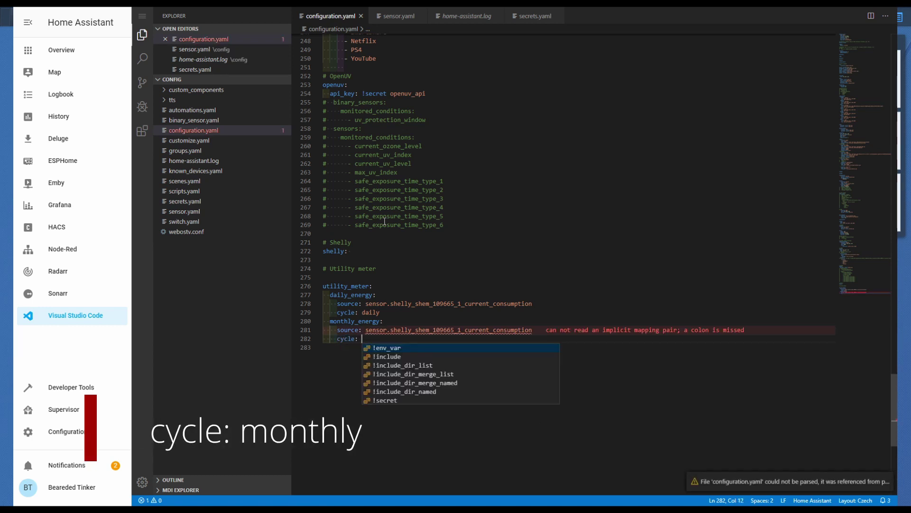
pyautogui.write('monthly')
pyautogui.press('Return')
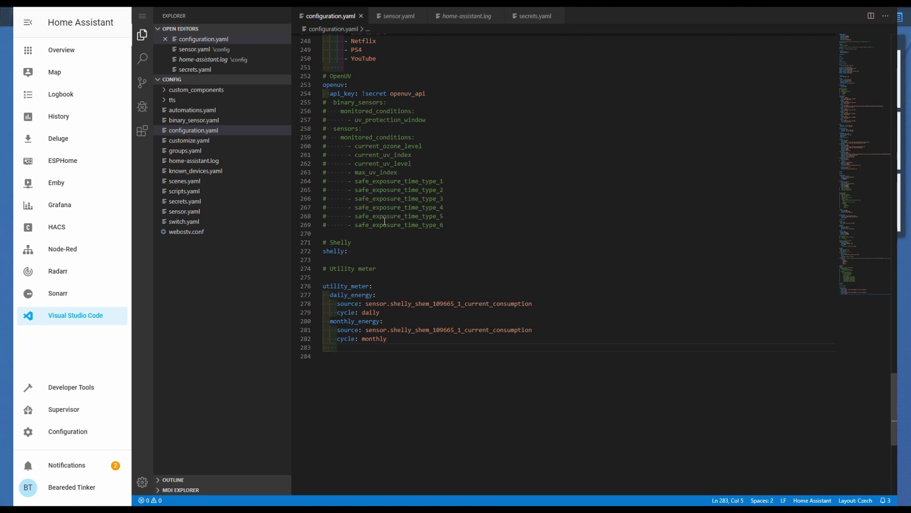
pyautogui.press('Up')
pyautogui.press('Up')
pyautogui.press('Up')
pyautogui.press('Up')
# Add tariffs: with '- peak' and '- offpeak' under the daily_energy meter's cycle: daily
pyautogui.press('End')
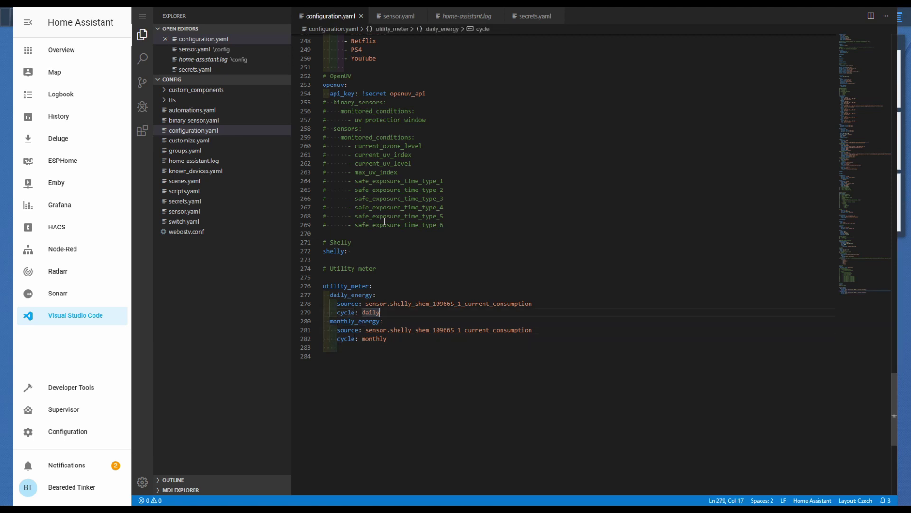
pyautogui.press('Return')
pyautogui.press('Down')
pyautogui.press('Down')
pyautogui.press('Down')
pyautogui.press('End')
pyautogui.press('Return')
pyautogui.press('Up')
pyautogui.press('Up')
pyautogui.press('Up')
pyautogui.press('Up')
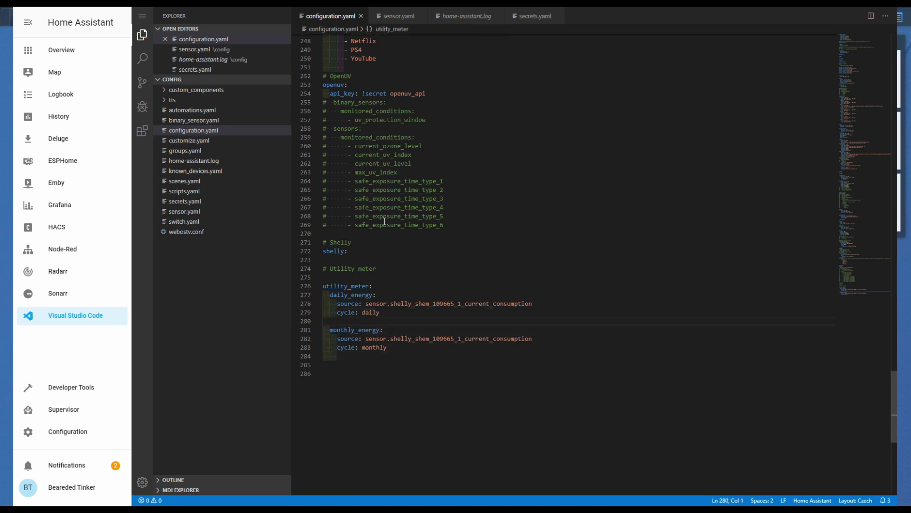
pyautogui.press('Tab')
pyautogui.press('Tab')
pyautogui.hotkey('ctrl', 'space')
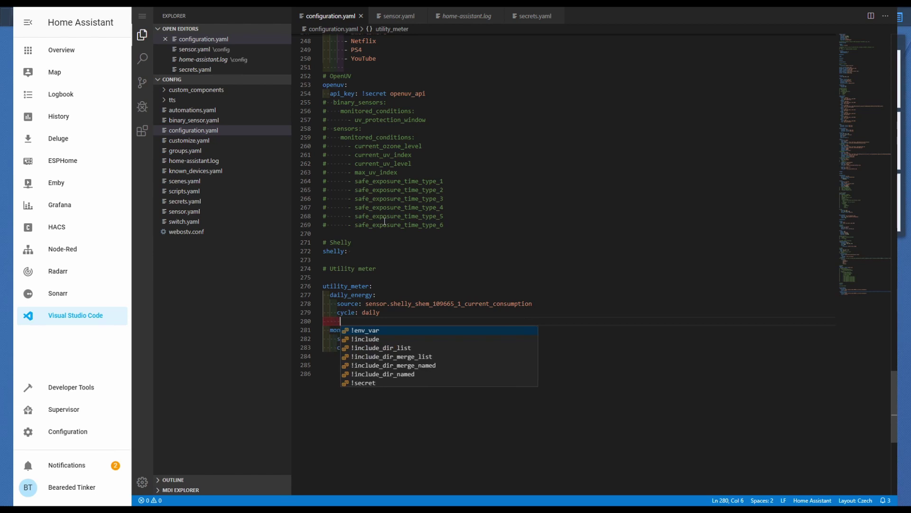
pyautogui.write('tariffs:')
pyautogui.press('Return')
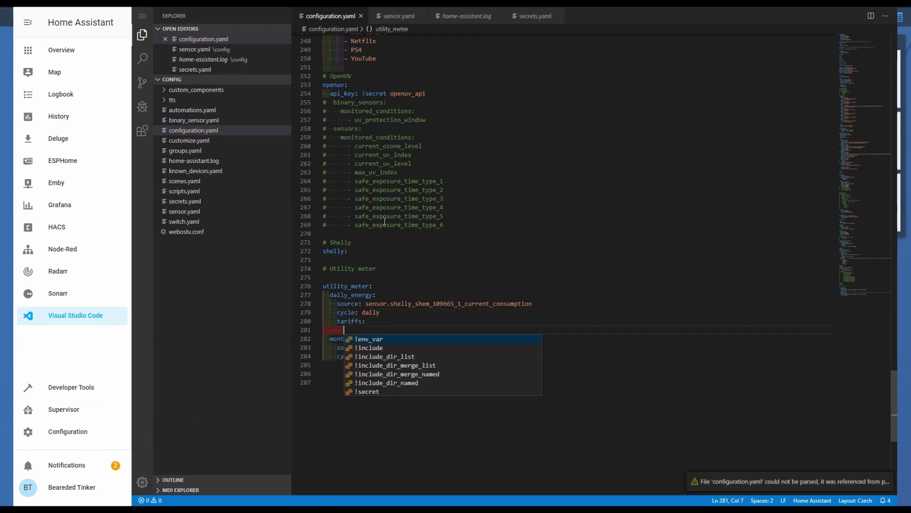
pyautogui.write('- ')
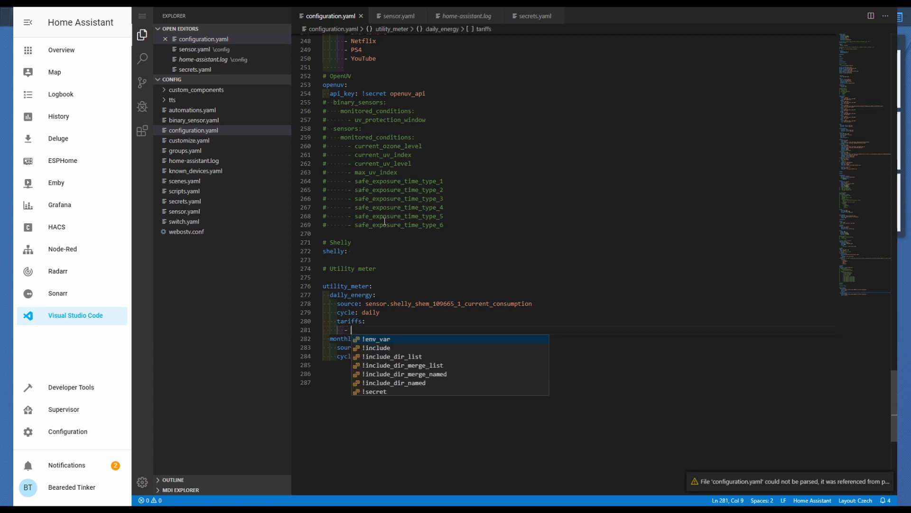
pyautogui.write('peak')
pyautogui.press('Return')
pyautogui.write('- o')
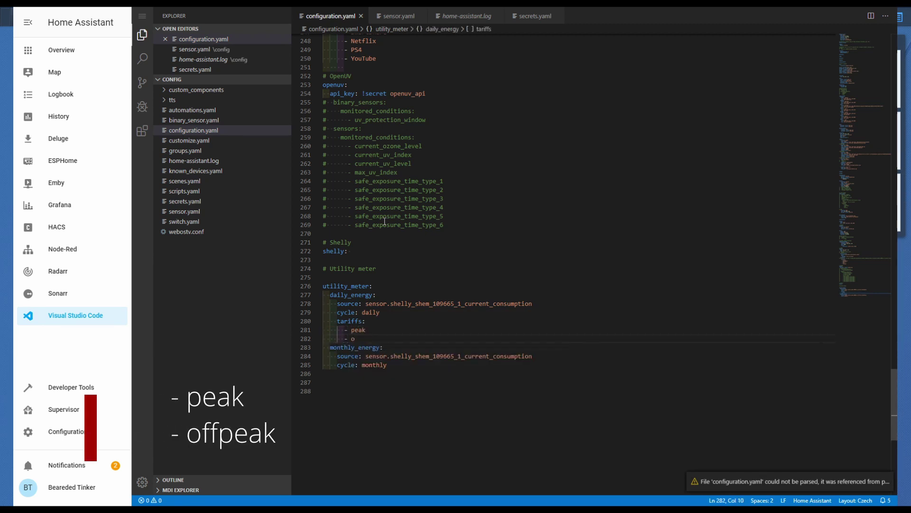
pyautogui.write('ffpeak')
# Add tariffs: with '- peak' and '- offpeak' under the monthly_energy meter's cycle: monthly
pyautogui.press('Down')
pyautogui.press('Down')
pyautogui.press('Down')
pyautogui.press('End')
pyautogui.press('Return')
pyautogui.write('ta')
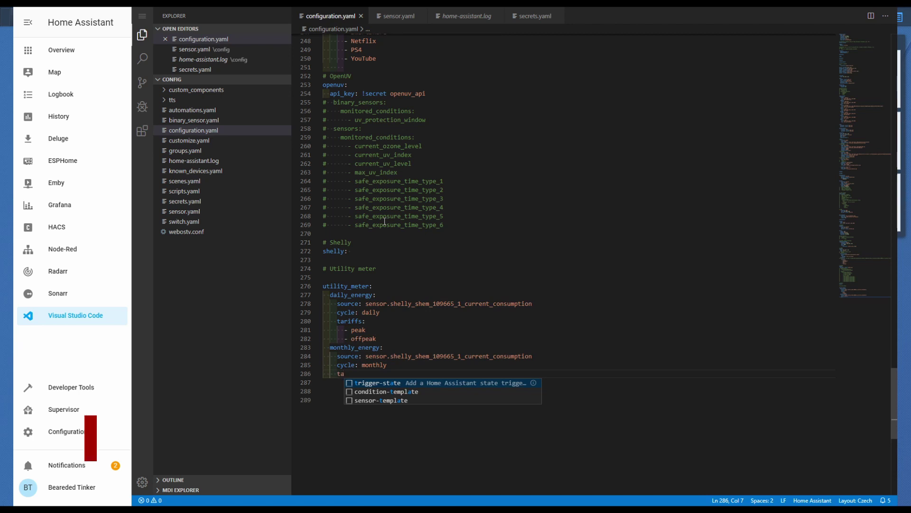
pyautogui.write('riffs:')
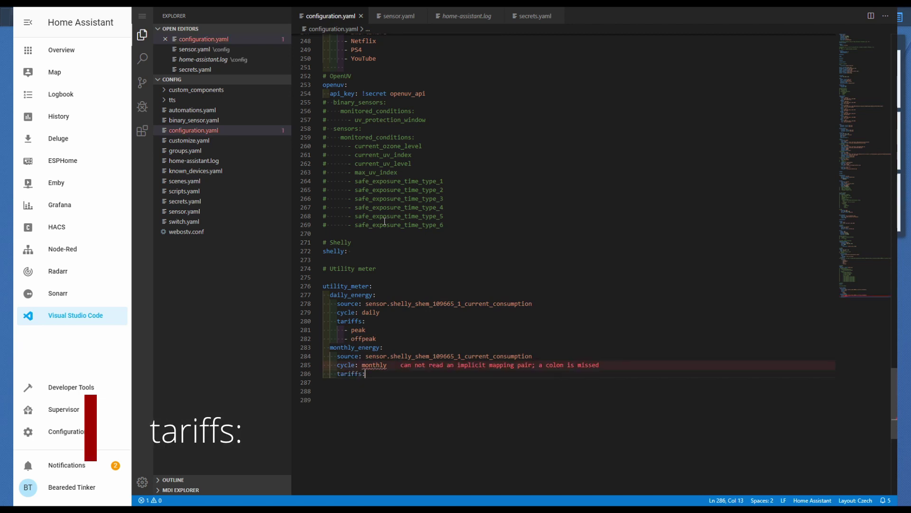
pyautogui.press('Return')
pyautogui.write('- peak')
pyautogui.press('Return')
pyautogui.press('BackSpace')
pyautogui.write('- offpeak')
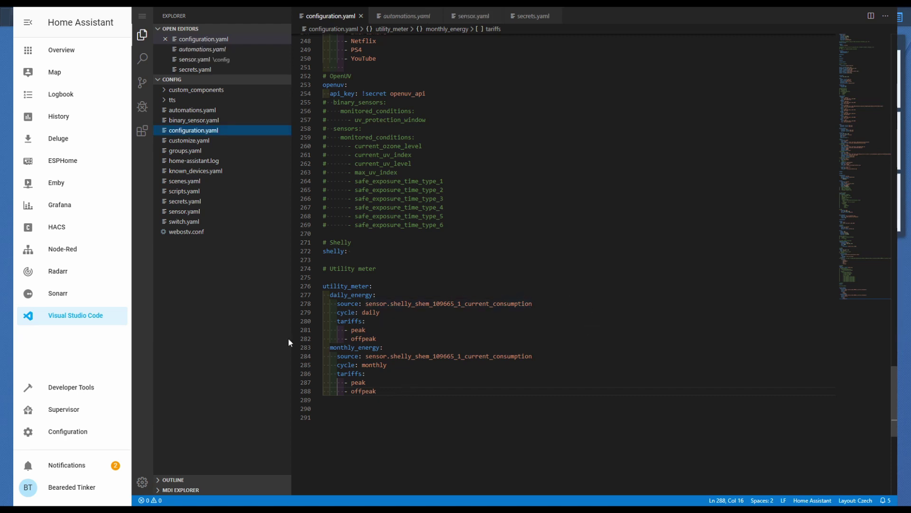
# Validate the configuration in Server Controls, then restart the Home Assistant server and confirm
pyautogui.click(68, 437)
pyautogui.scroll(-2, 530, 413)
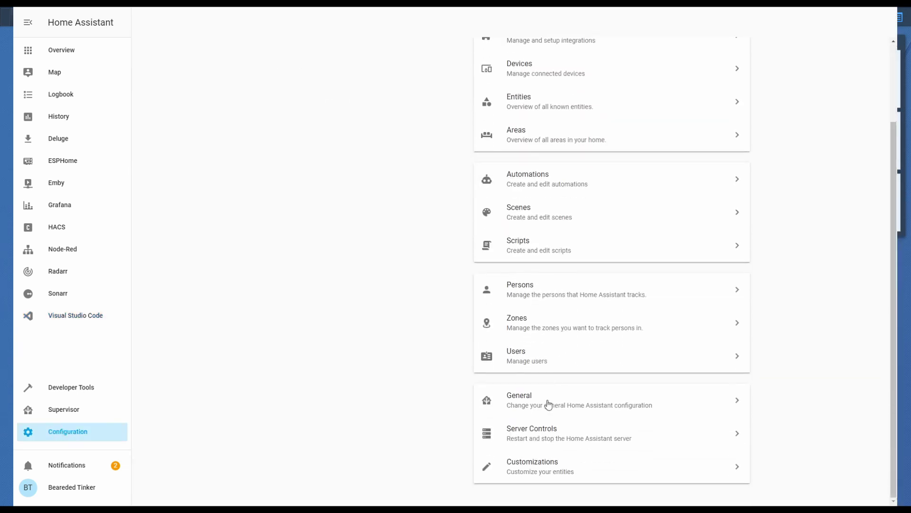
pyautogui.click(537, 431)
pyautogui.click(576, 159)
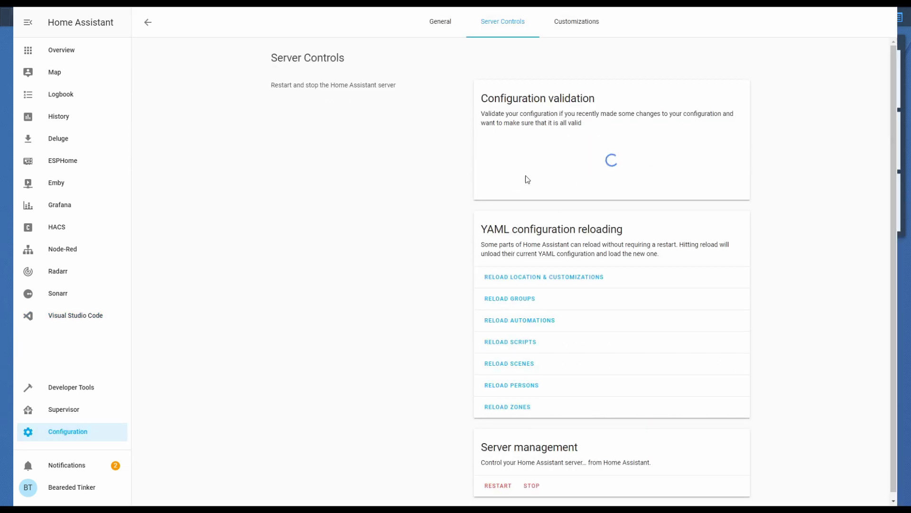
pyautogui.click(495, 487)
pyautogui.click(529, 287)
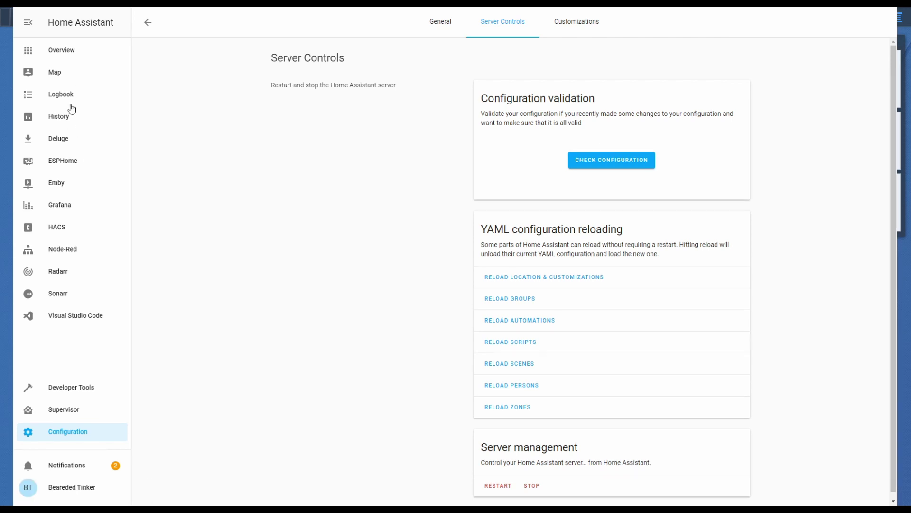
# Start a new Entities card on the Shelly dashboard view
pyautogui.click(79, 54)
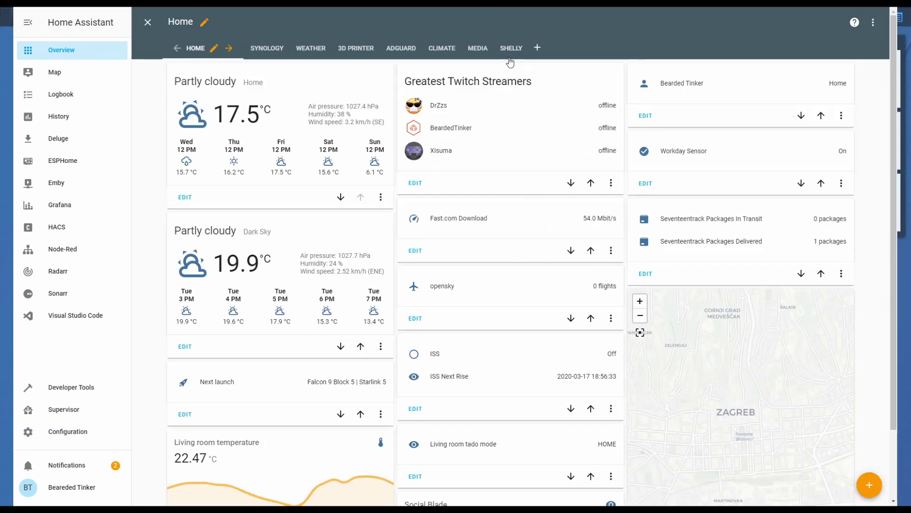
pyautogui.click(511, 48)
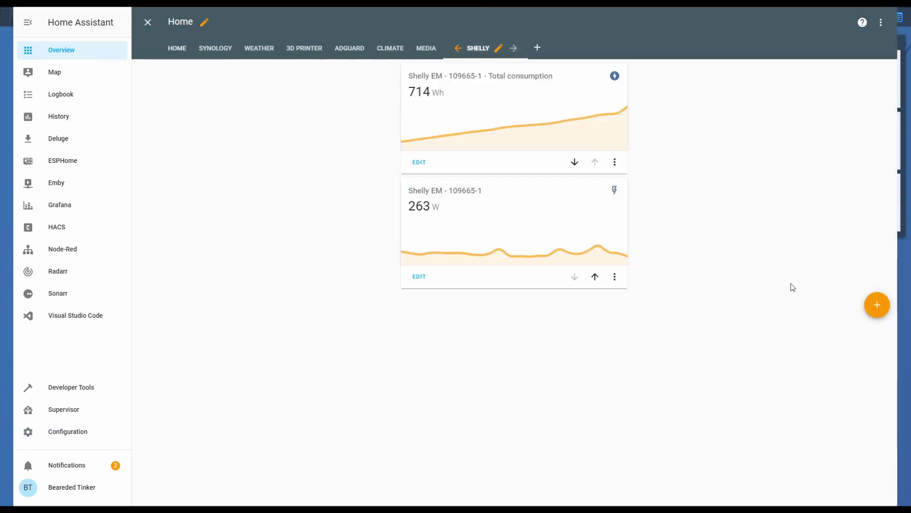
pyautogui.click(869, 306)
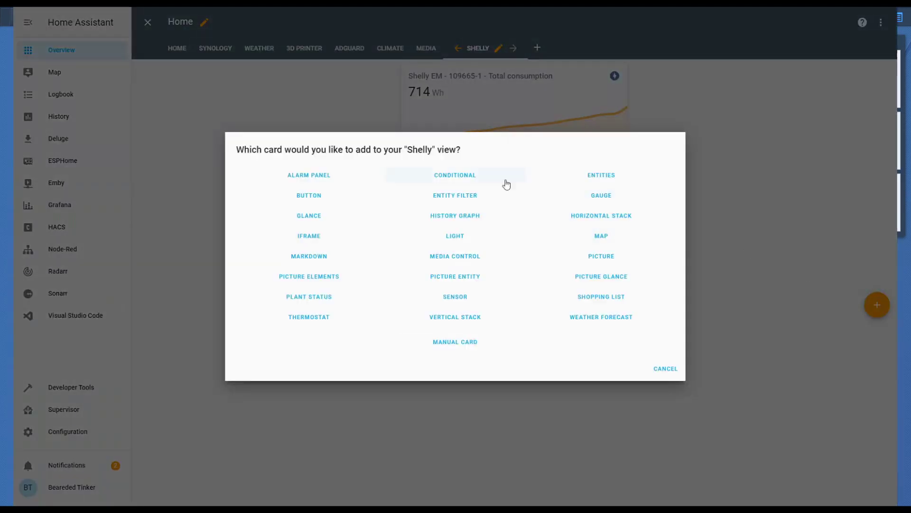
pyautogui.click(465, 298)
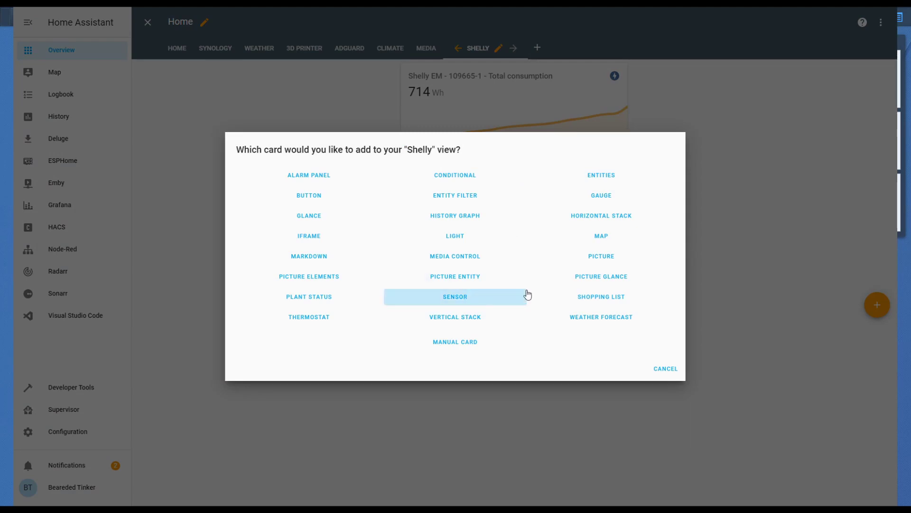
pyautogui.click(602, 175)
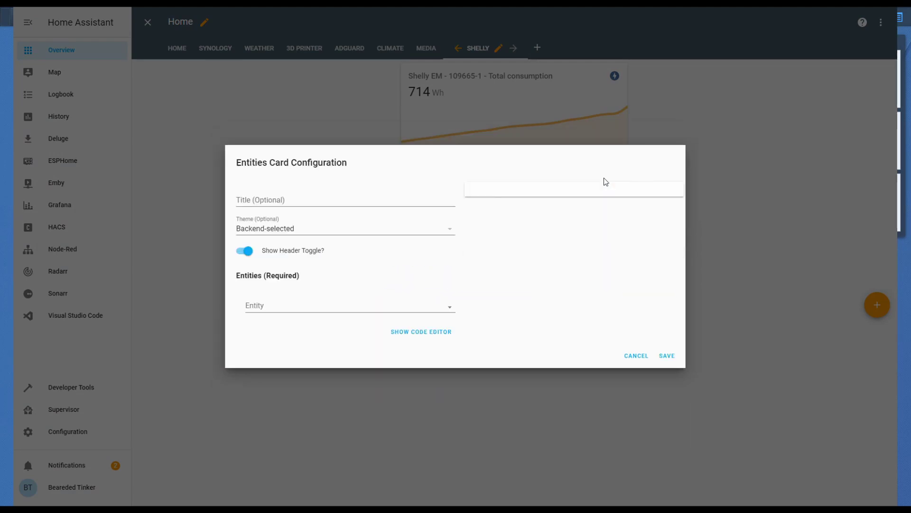
# Fill the card with daily_energy peak, daily_energy offpeak and utility_meter.daily_energy, then save it
pyautogui.click(403, 306)
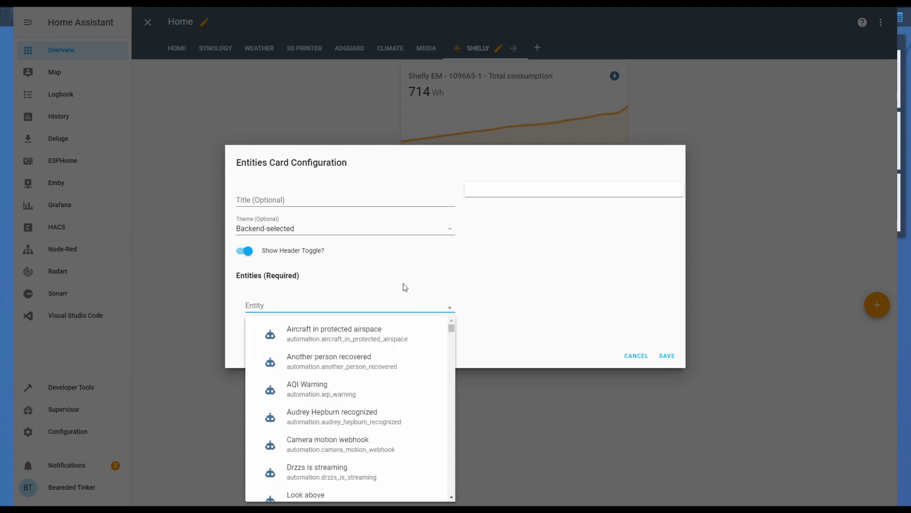
pyautogui.write('dai')
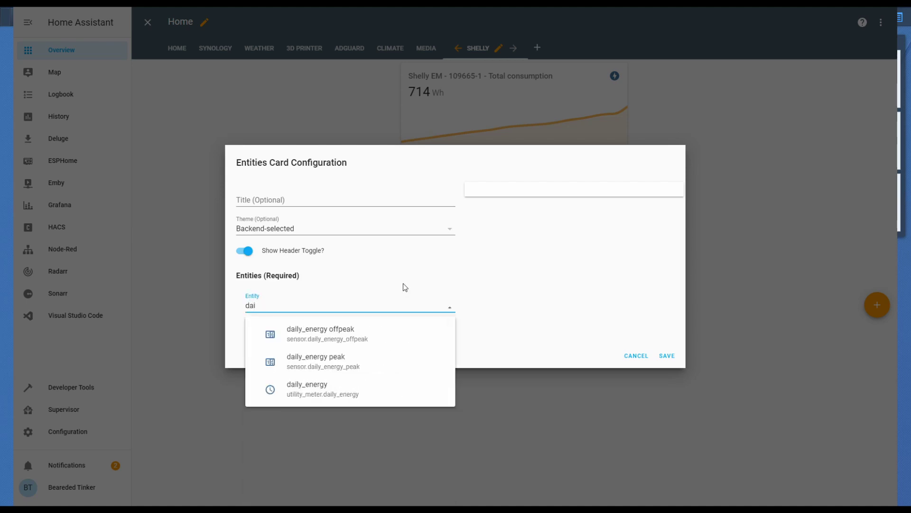
pyautogui.click(373, 356)
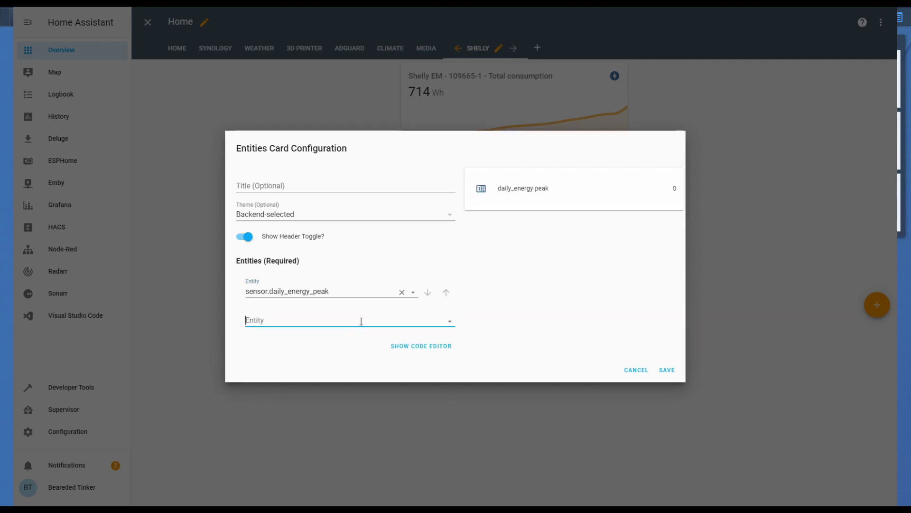
pyautogui.write('dail')
pyautogui.click(332, 350)
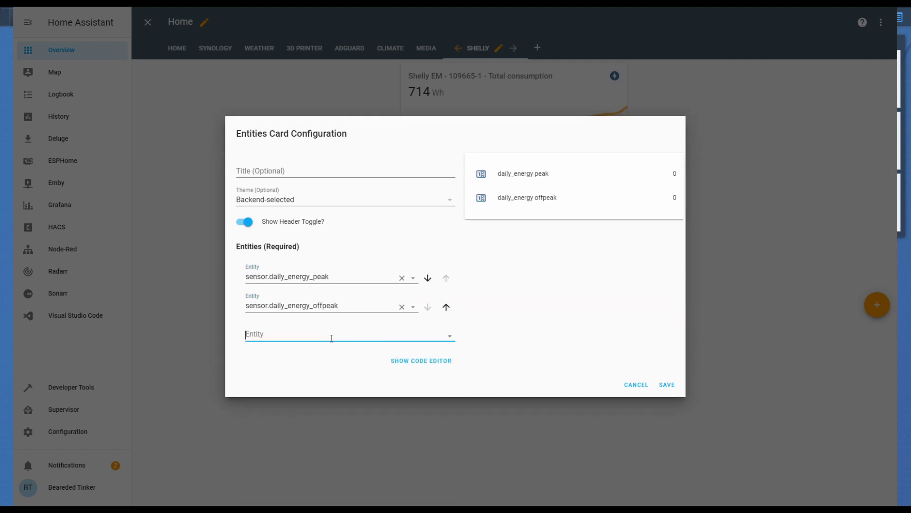
pyautogui.write('dai')
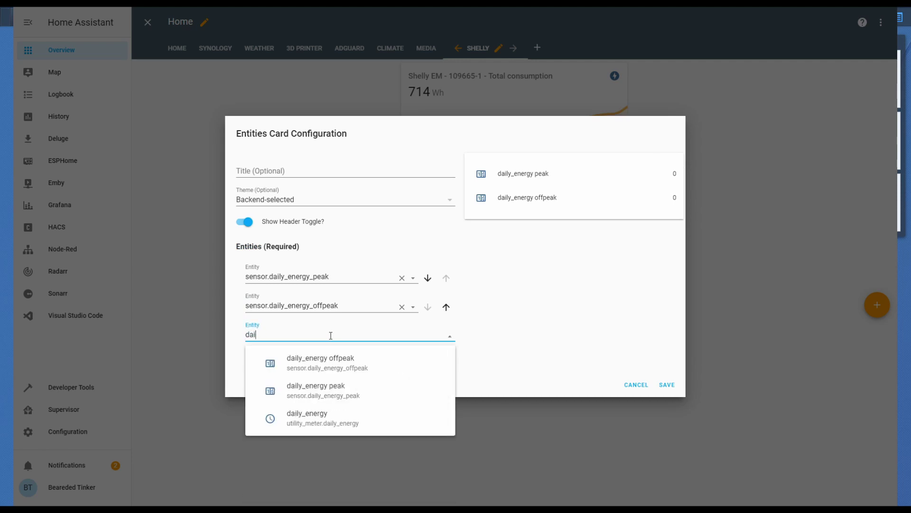
pyautogui.click(321, 428)
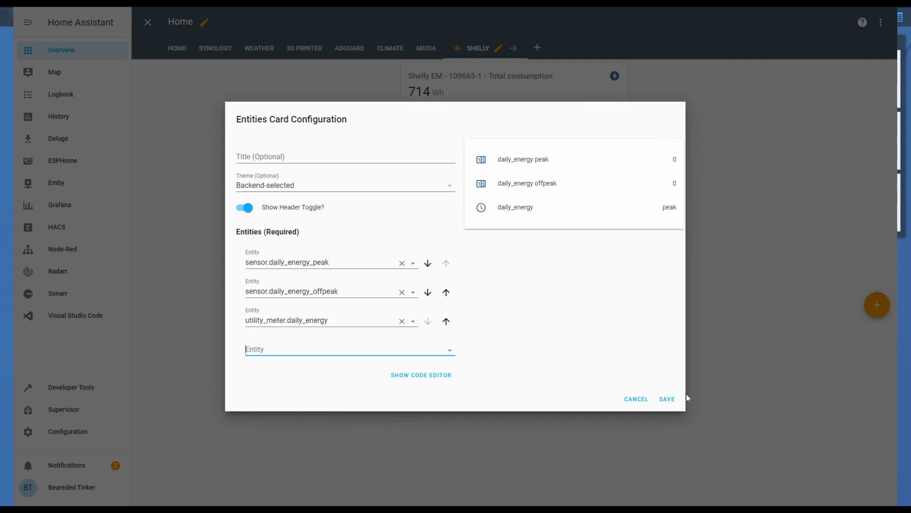
pyautogui.click(667, 398)
# Save a second Entities card with monthly_energy peak, offpeak and utility_meter.monthly_energy
pyautogui.click(882, 307)
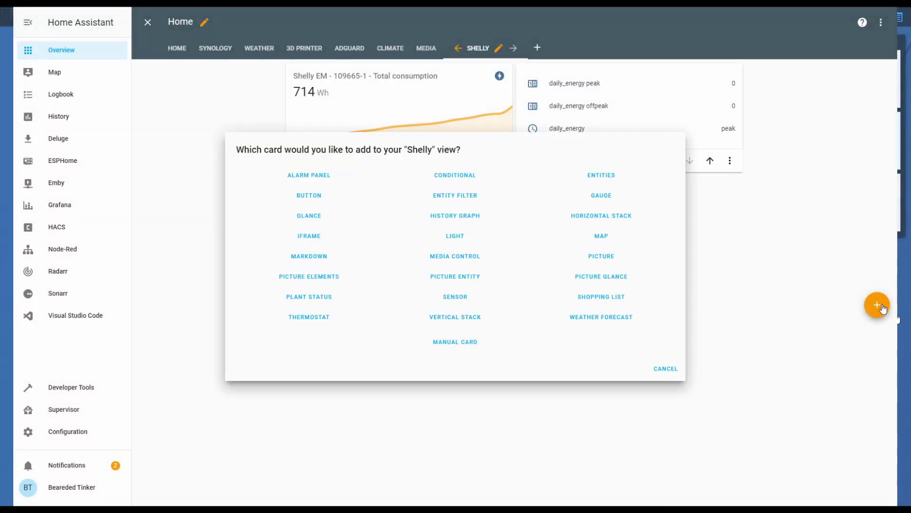
pyautogui.click(606, 175)
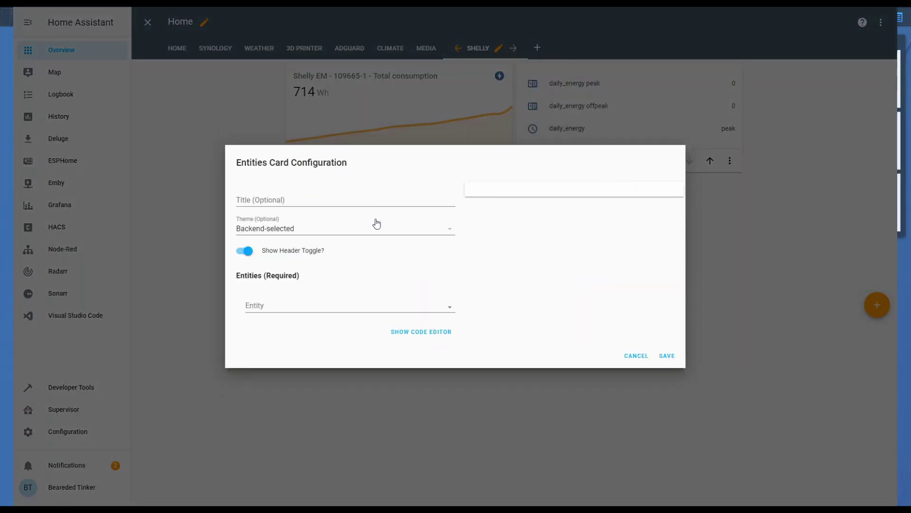
pyautogui.click(388, 300)
pyautogui.write('mon')
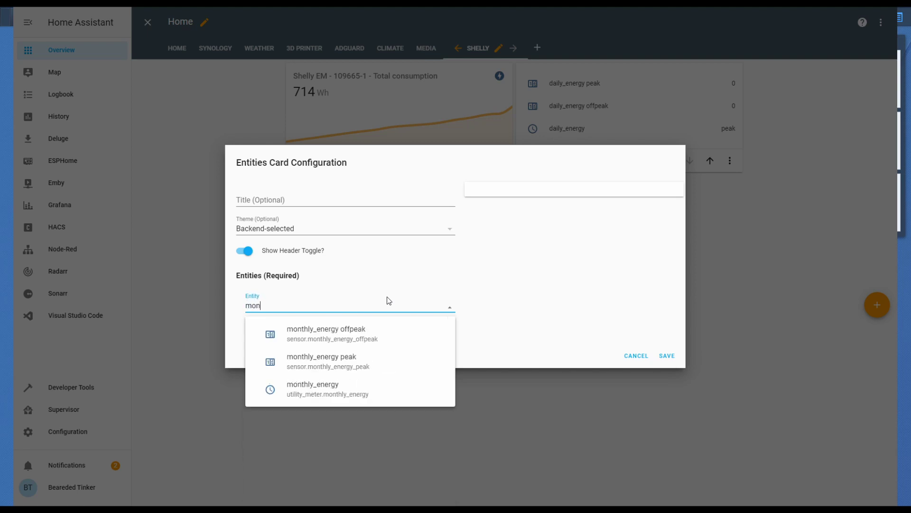
pyautogui.write('th')
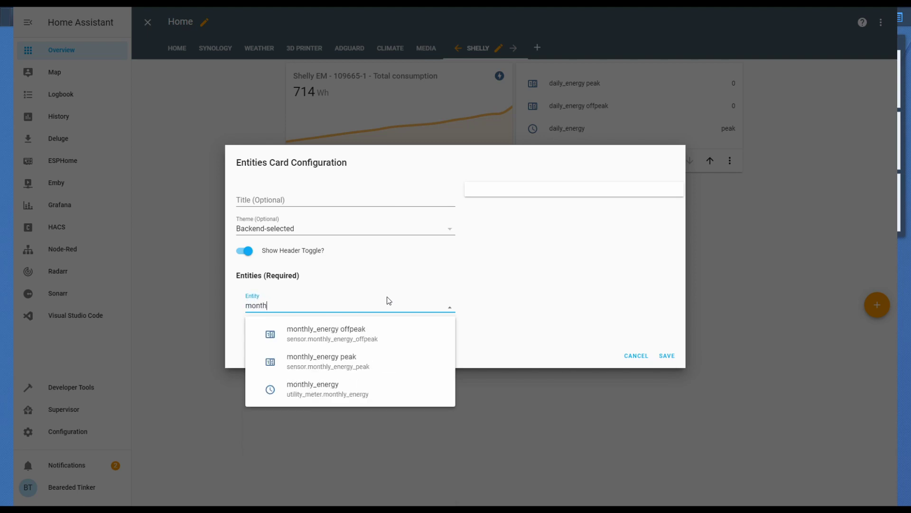
pyautogui.click(386, 363)
pyautogui.write('month')
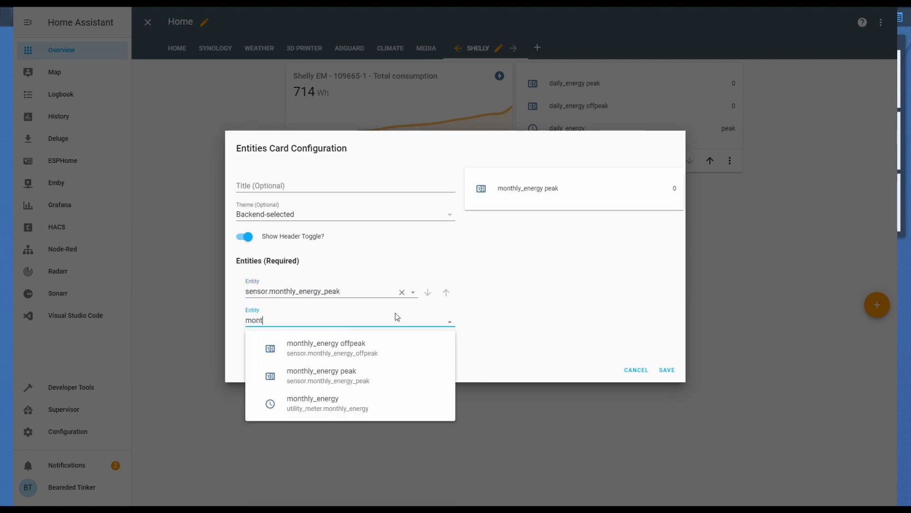
pyautogui.click(350, 346)
pyautogui.write('mont')
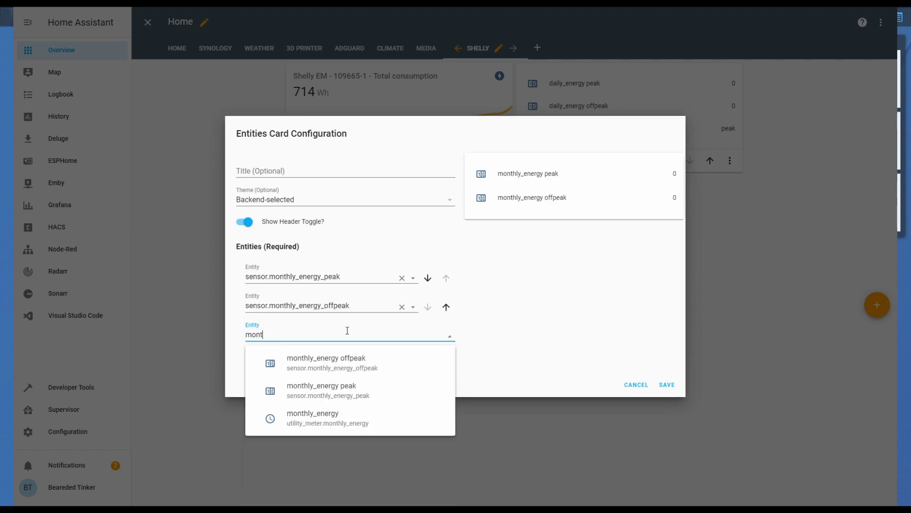
pyautogui.write('h')
pyautogui.click(346, 418)
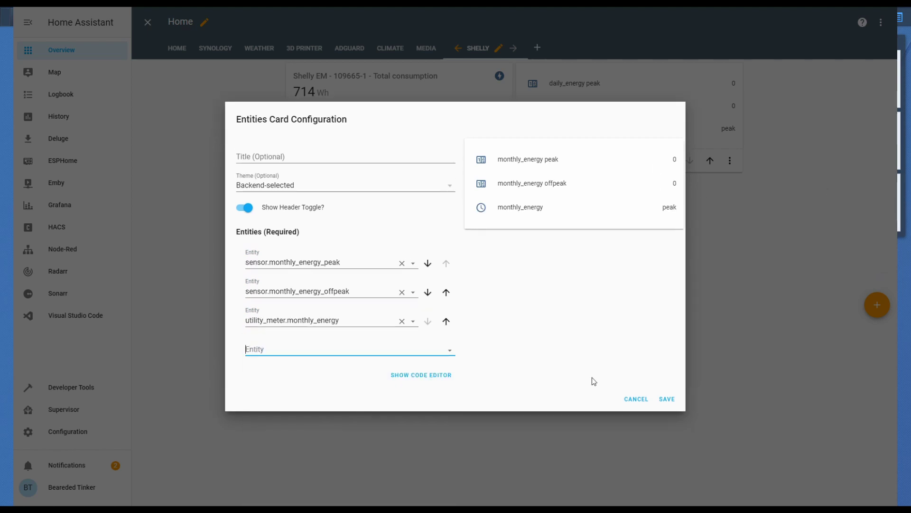
pyautogui.click(665, 402)
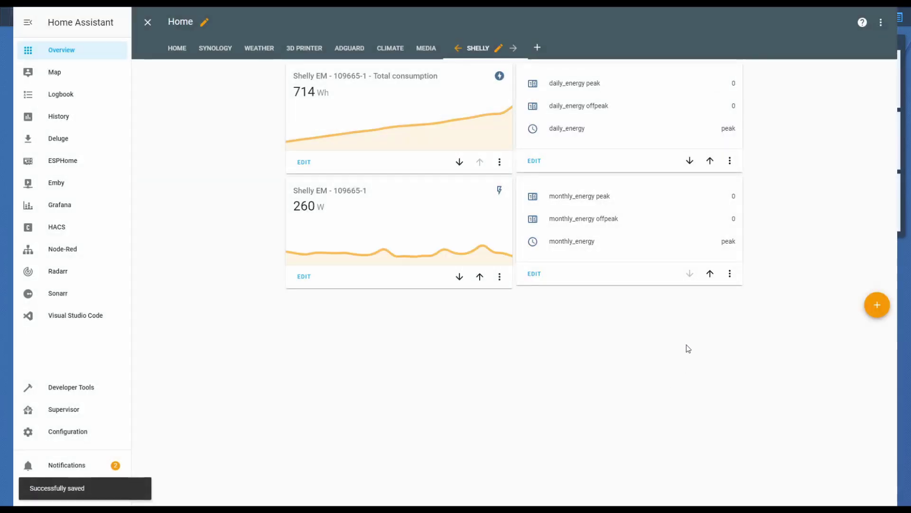
# Leave edit mode so the Shelly view shows both energy cards, 714 Wh and 260 W
pyautogui.click(148, 23)
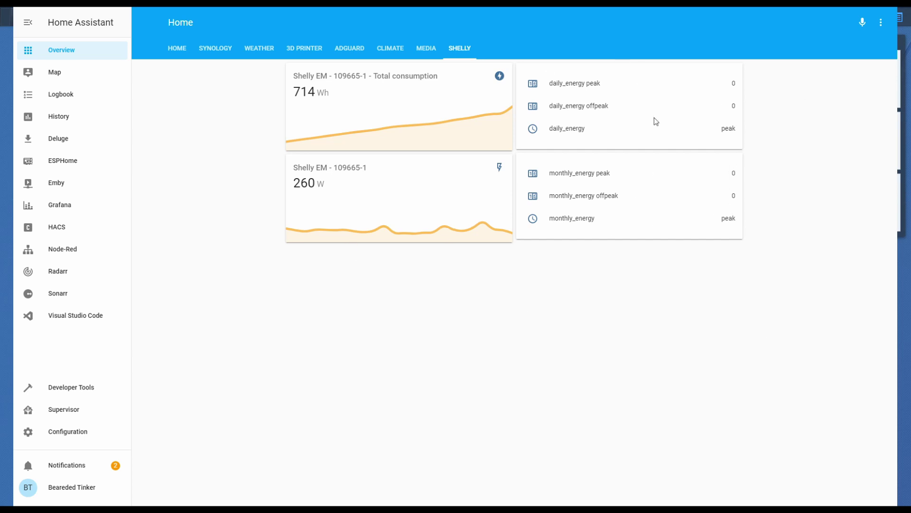
# Create a blank automation named 'Peak/offpeak', skipping the guided setup
pyautogui.click(80, 437)
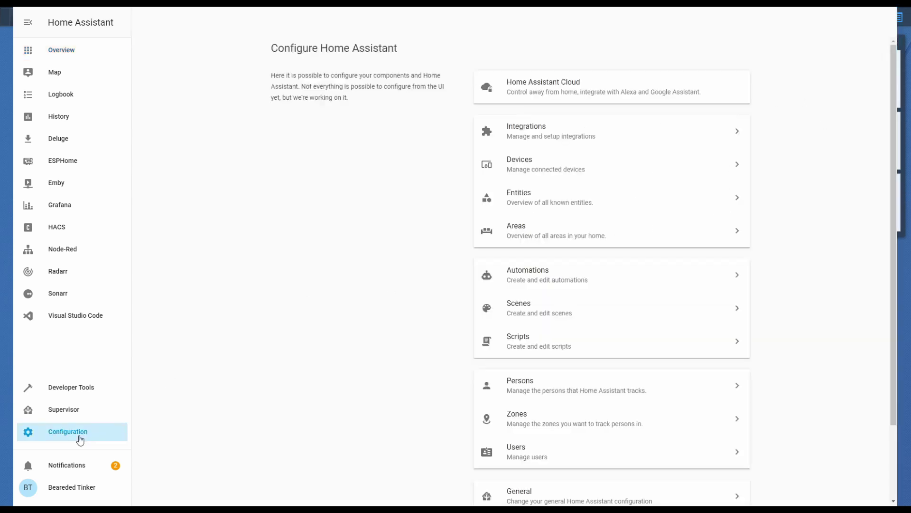
pyautogui.click(553, 290)
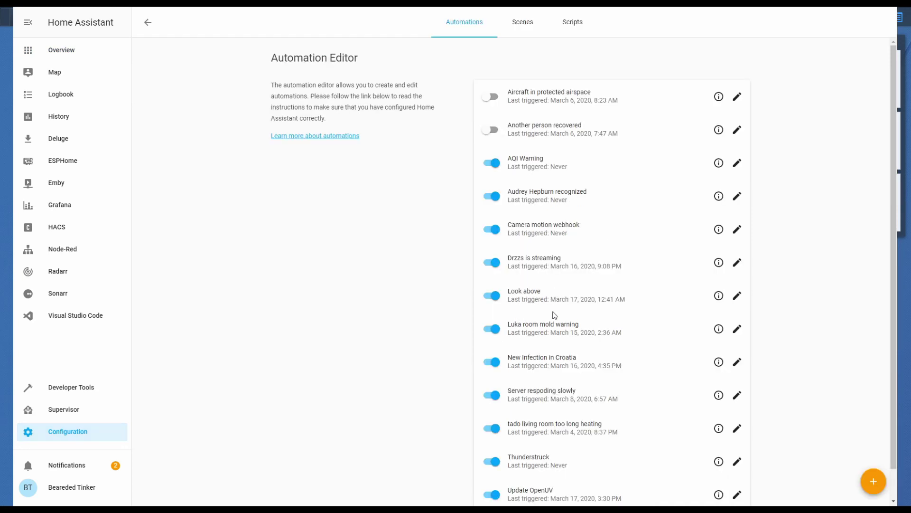
pyautogui.scroll(-2, 661, 222)
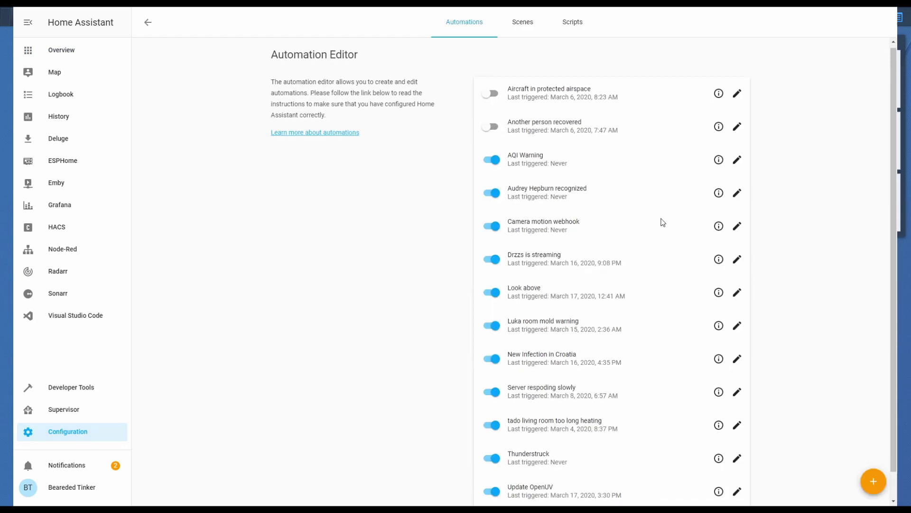
pyautogui.click(861, 484)
pyautogui.click(357, 333)
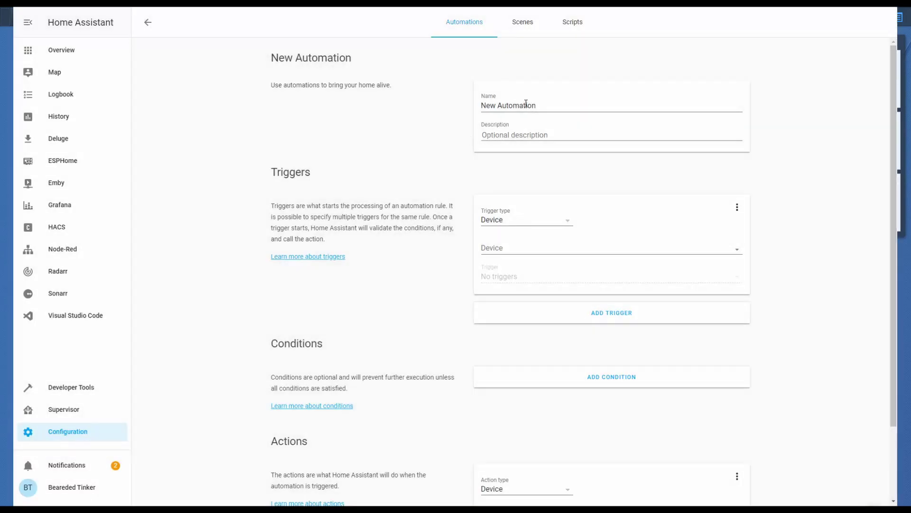
pyautogui.moveTo(553, 105); pyautogui.dragTo(392, 110)
pyautogui.write('Peak')
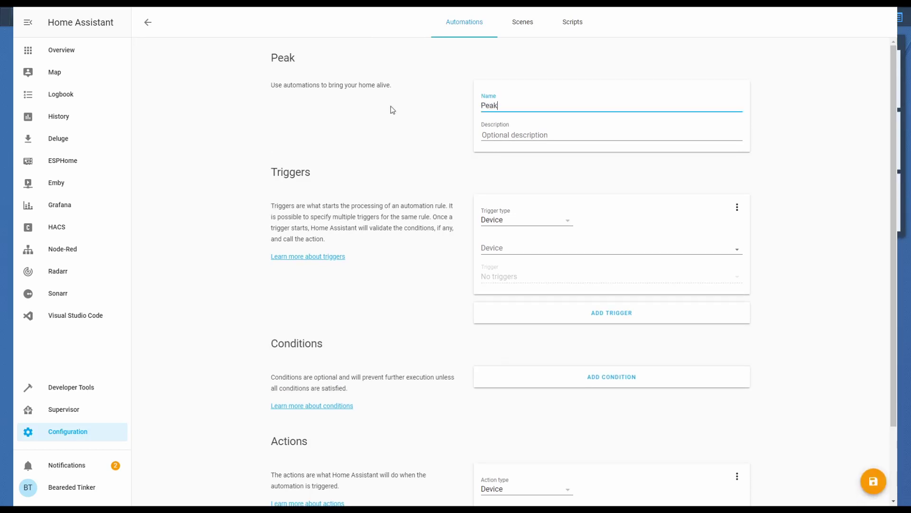
pyautogui.write('/offpeak')
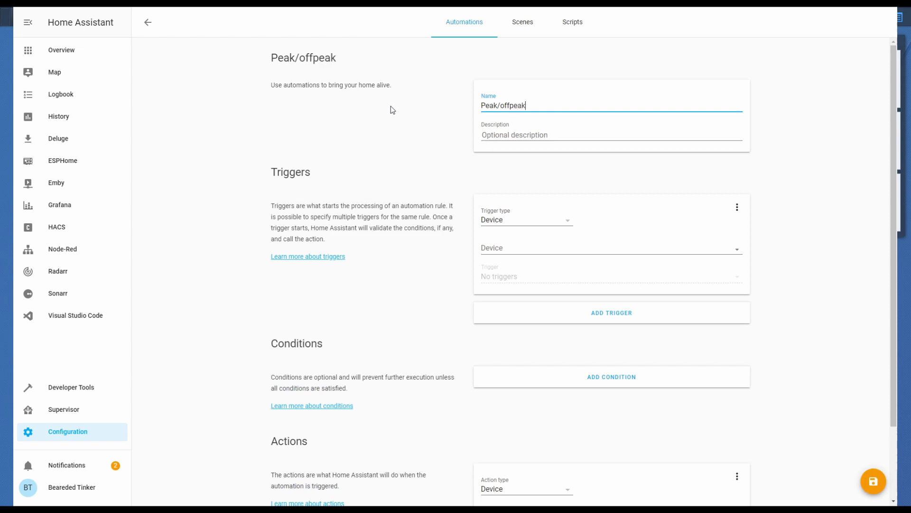
# Add two Time triggers to the automation, at 07:00 and 21:00
pyautogui.click(562, 221)
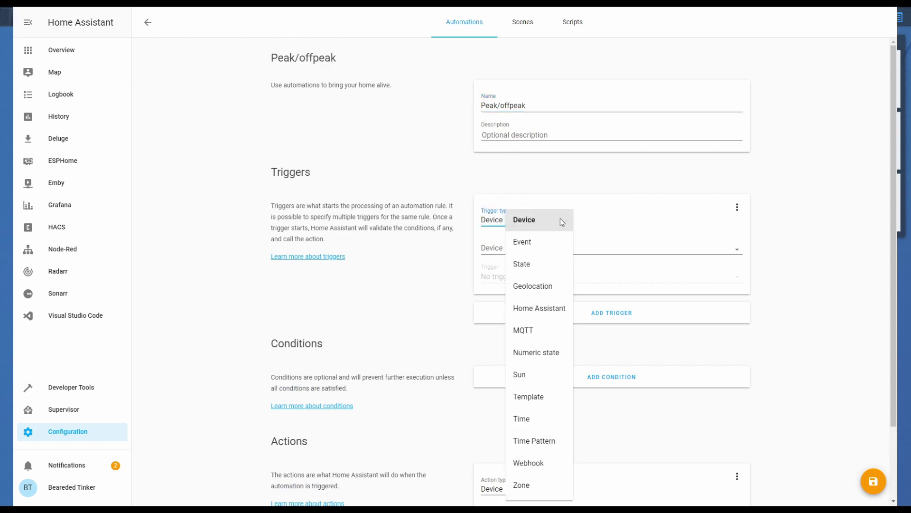
pyautogui.click(551, 418)
pyautogui.click(581, 250)
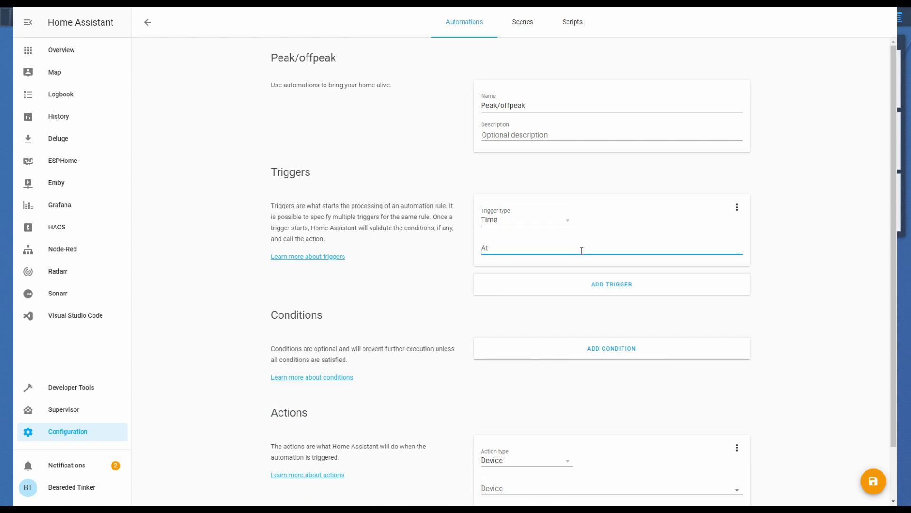
pyautogui.write('07:00:00')
pyautogui.click(576, 284)
pyautogui.click(552, 298)
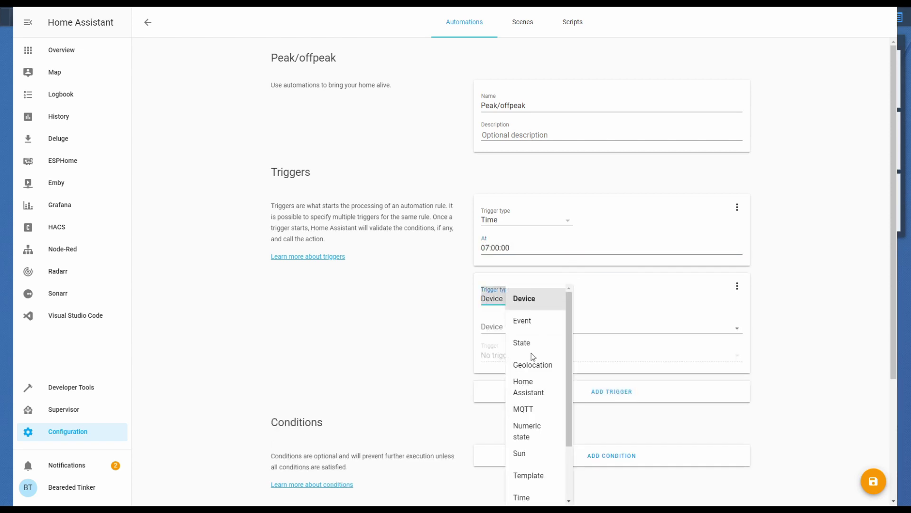
pyautogui.click(527, 496)
pyautogui.click(537, 323)
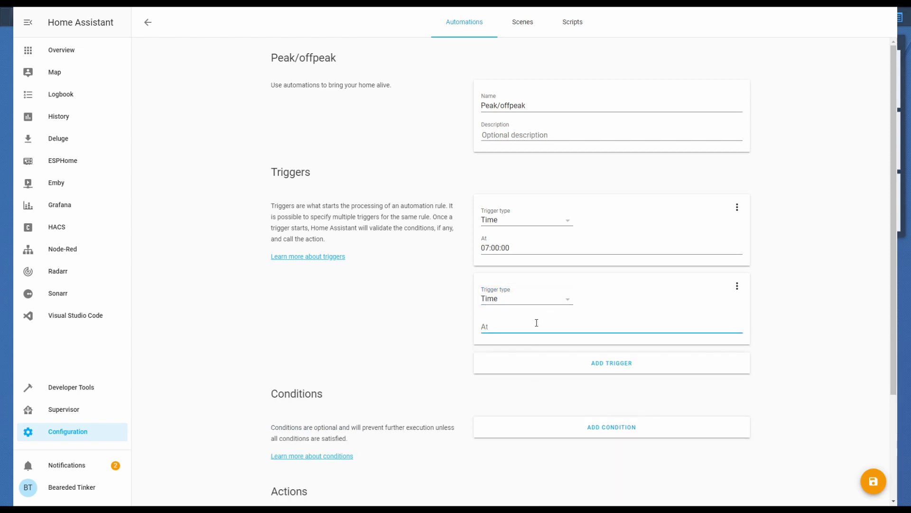
pyautogui.write('21:00:00')
# Add a Call service action using utility_meter.next_tariff on the daily_energy meter
pyautogui.click(458, 302)
pyautogui.scroll(-3, 460, 314)
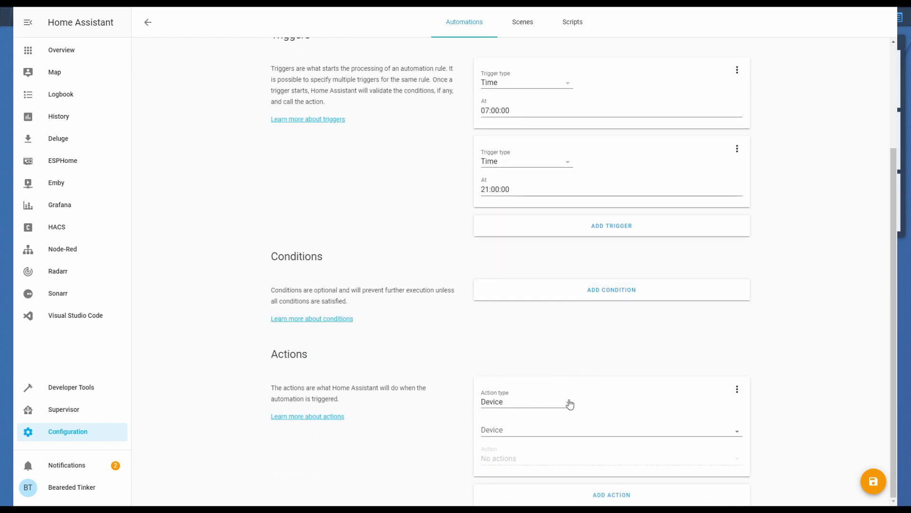
pyautogui.click(569, 404)
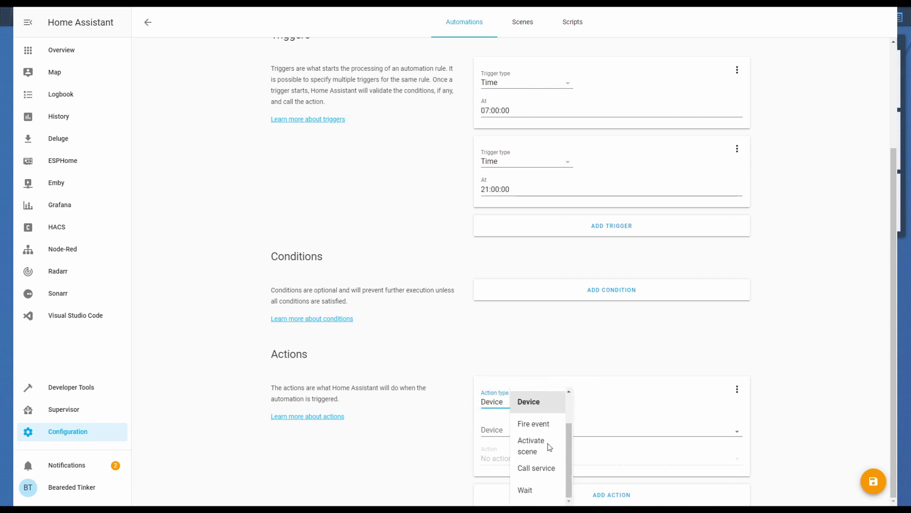
pyautogui.click(549, 467)
pyautogui.click(564, 429)
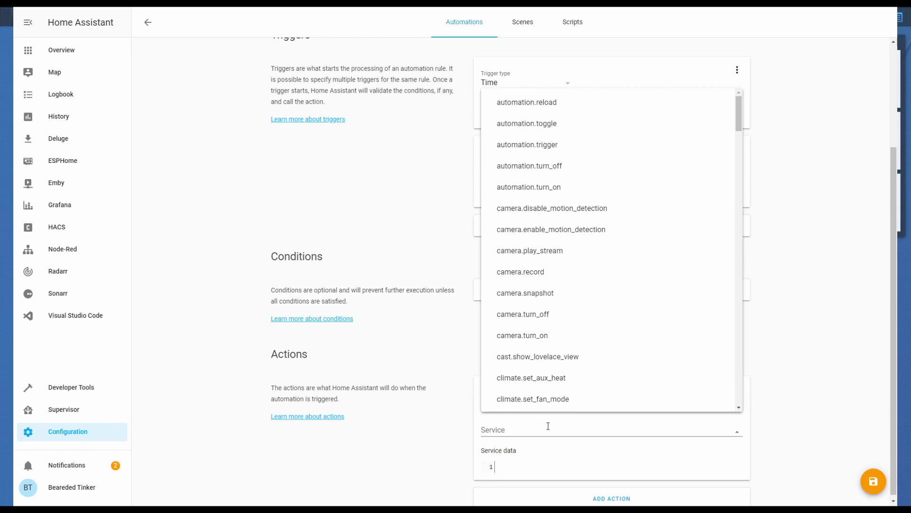
pyautogui.click(547, 427)
pyautogui.write('util')
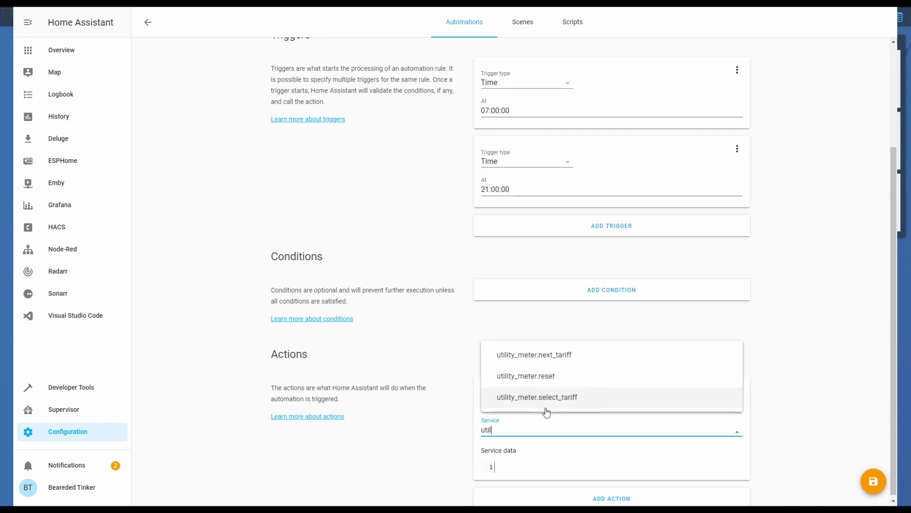
pyautogui.click(577, 357)
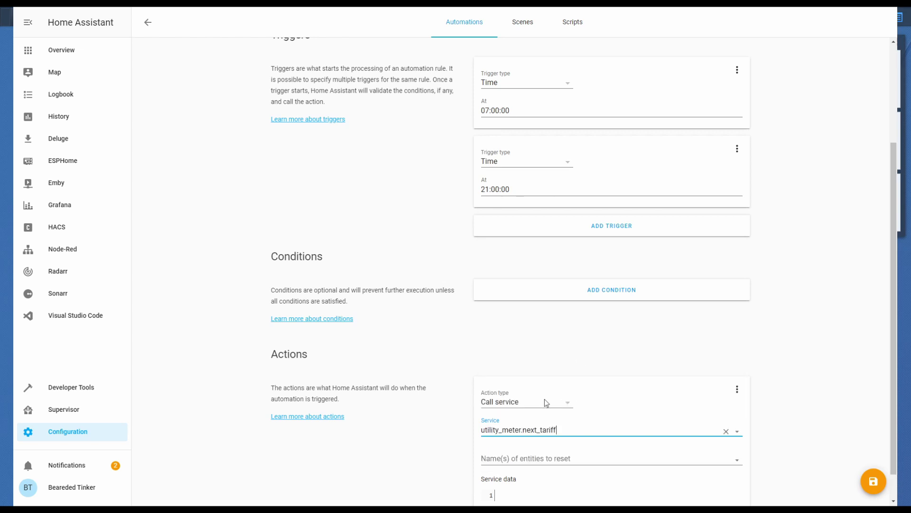
pyautogui.scroll(-1, 555, 451)
pyautogui.click(585, 425)
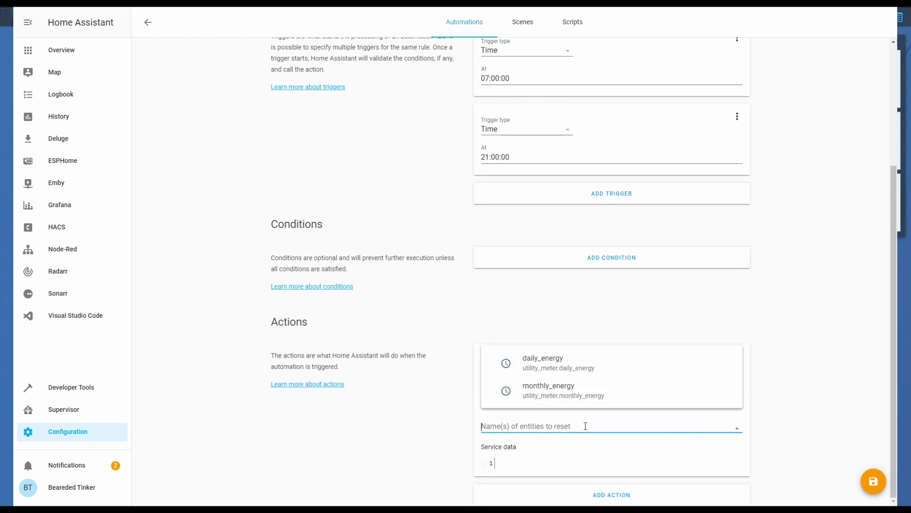
pyautogui.click(603, 366)
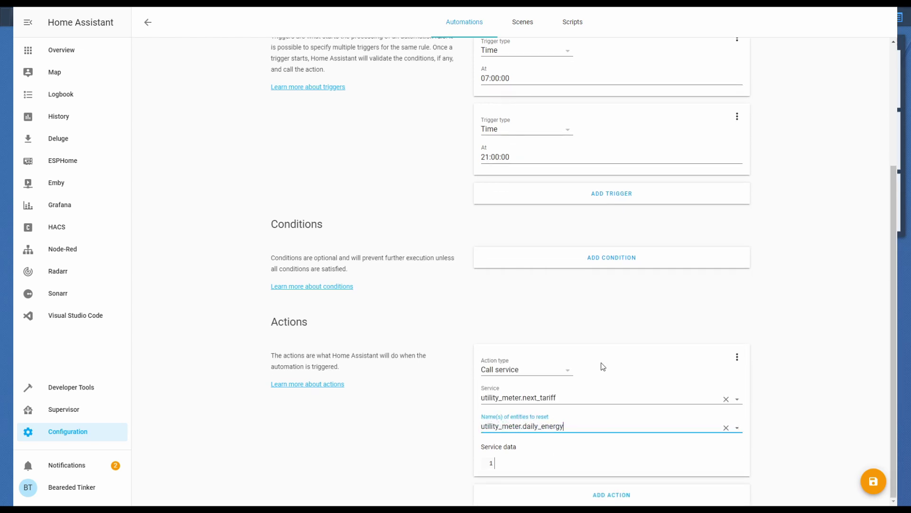
# Add a second utility_meter.next_tariff action for monthly_energy and save the automation
pyautogui.click(611, 494)
pyautogui.scroll(-2, 577, 376)
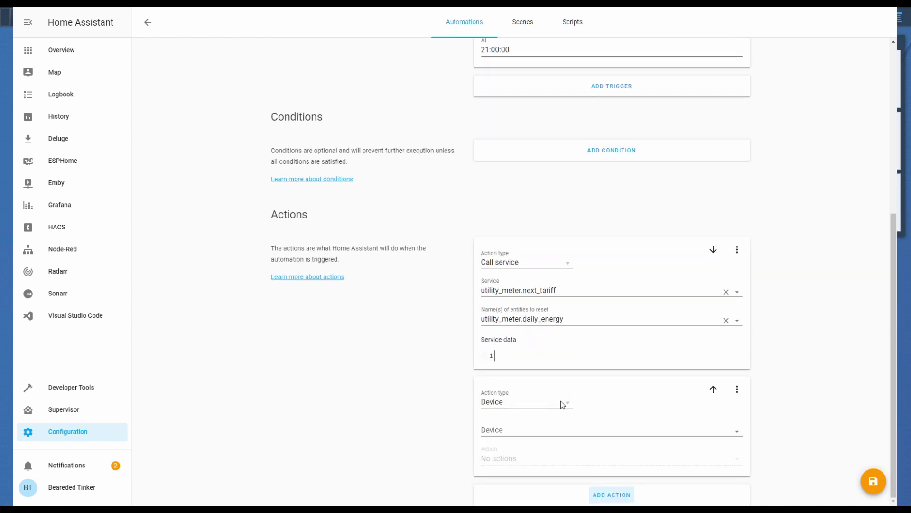
pyautogui.click(561, 404)
pyautogui.scroll(-2, 532, 484)
pyautogui.click(535, 480)
pyautogui.click(537, 430)
pyautogui.write('utili')
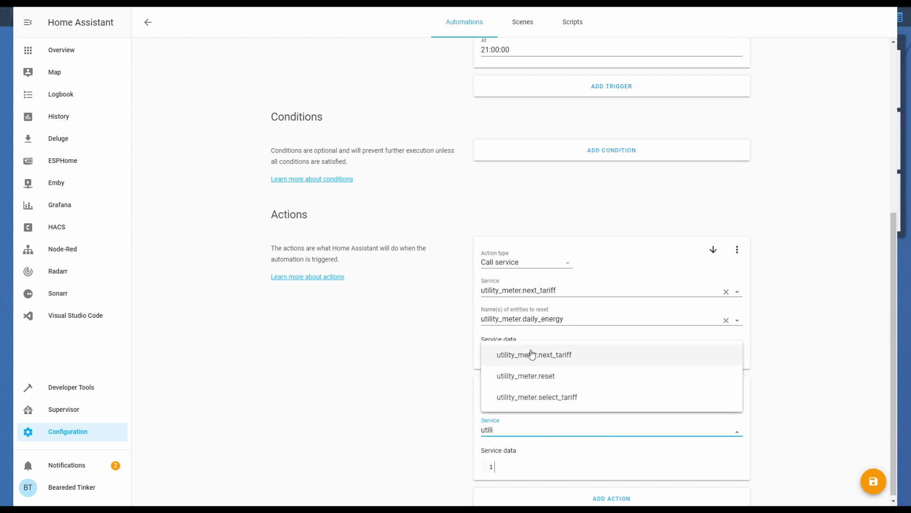
pyautogui.click(532, 354)
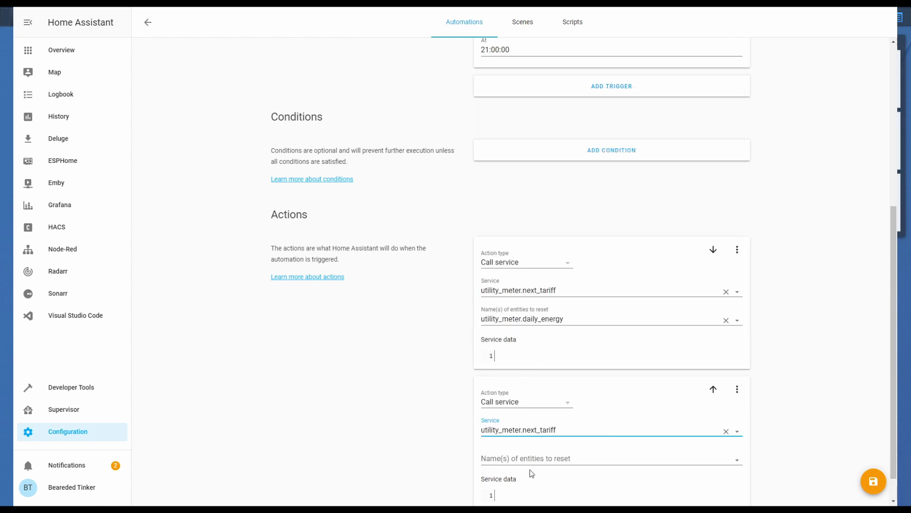
pyautogui.scroll(-1, 532, 451)
pyautogui.click(535, 426)
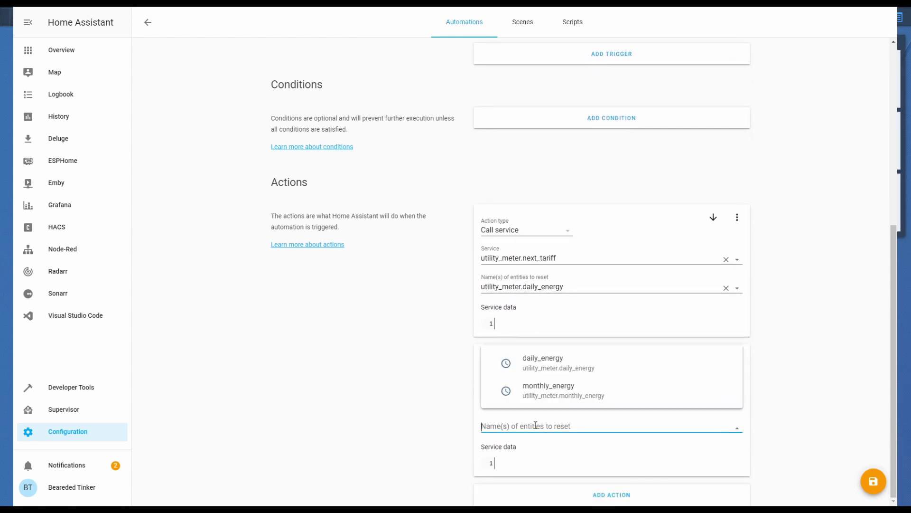
pyautogui.write('mon')
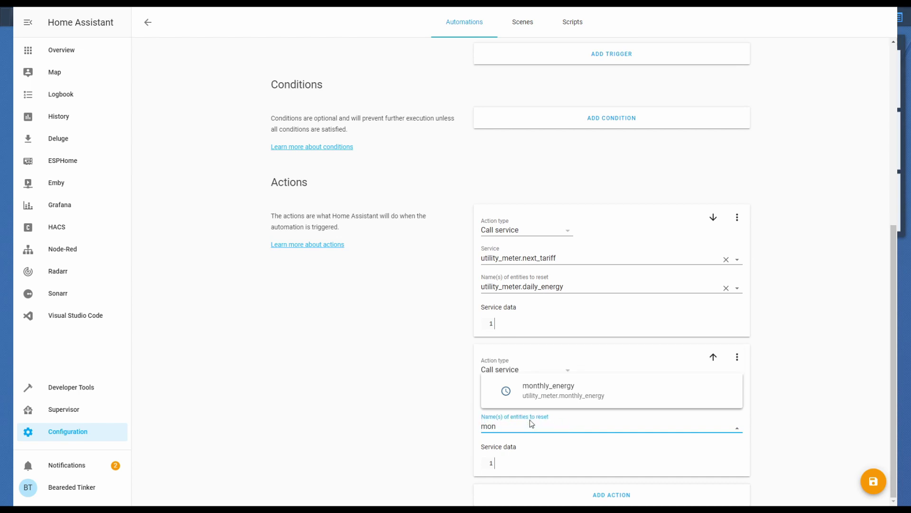
pyautogui.click(537, 390)
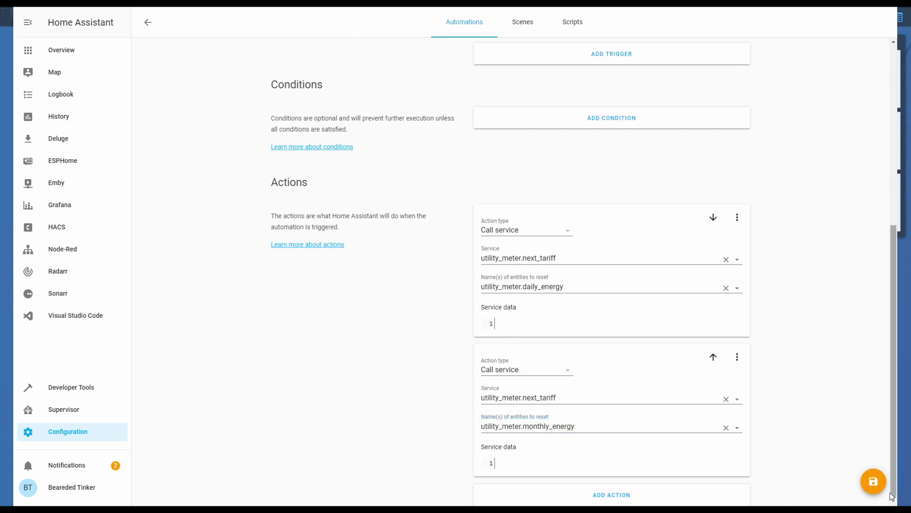
pyautogui.click(875, 489)
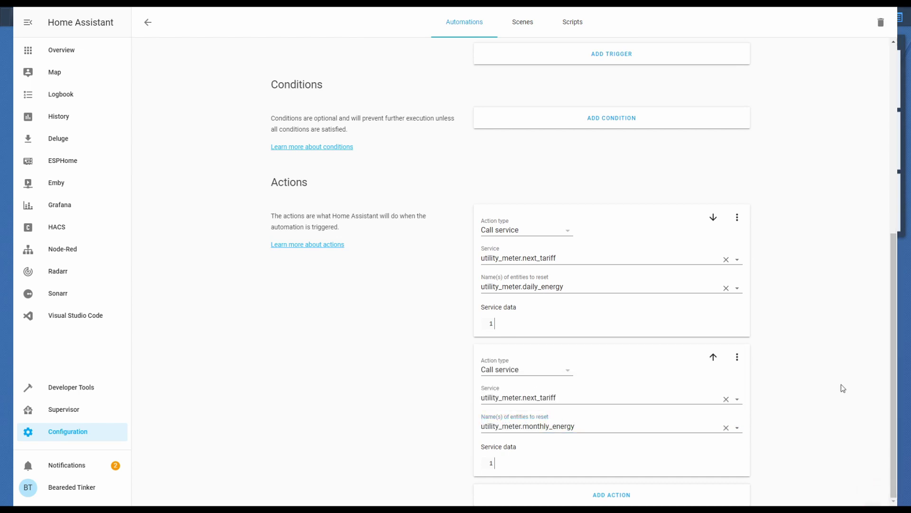
pyautogui.scroll(6, 841, 384)
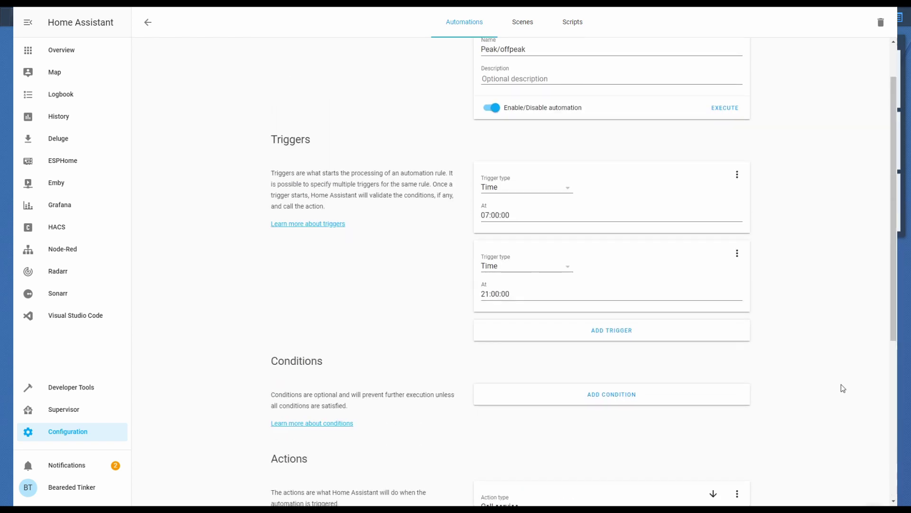
# In the code editor, open automations.yaml to review the Peak/offpeak entry and dismiss the insecure-domain notice
pyautogui.click(60, 322)
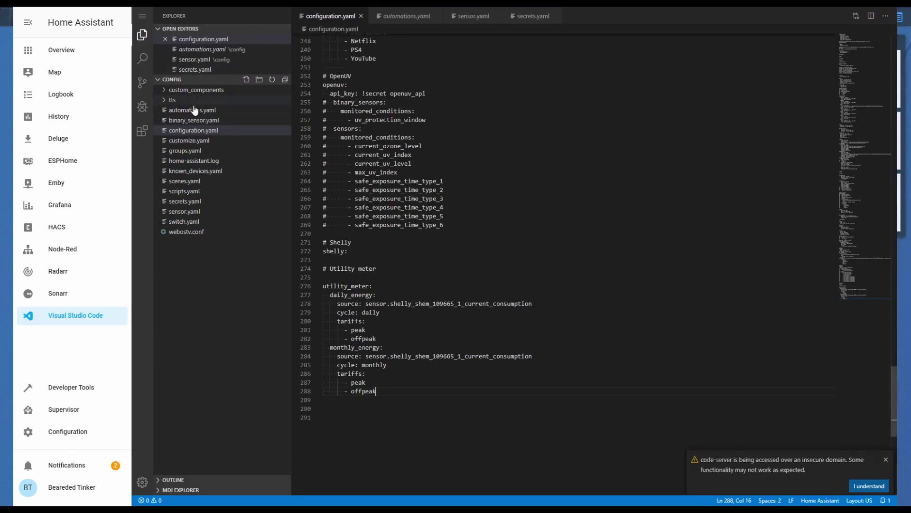
pyautogui.click(194, 110)
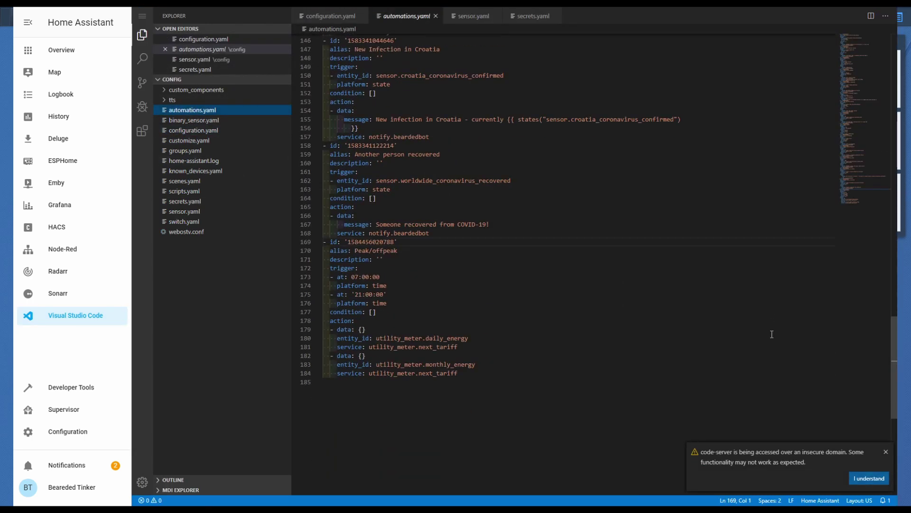
pyautogui.scroll(-3, 554, 189)
pyautogui.scroll(2, 548, 193)
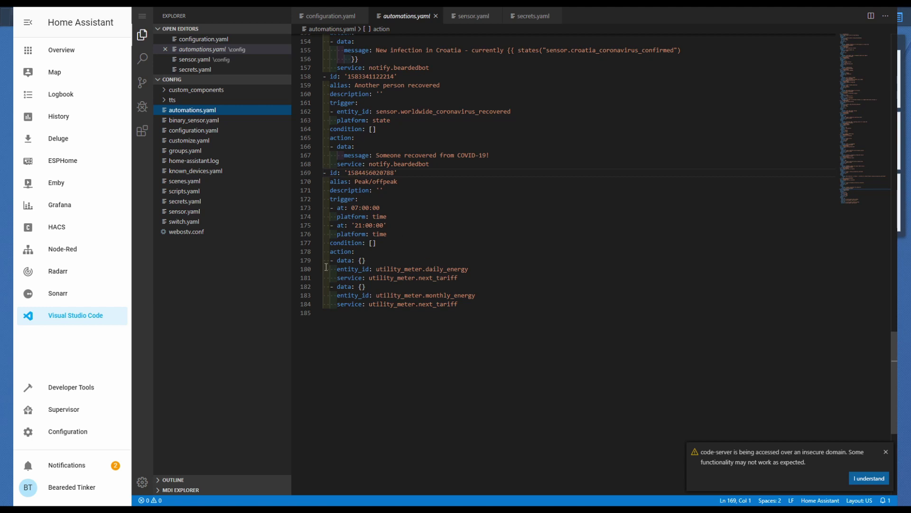
pyautogui.press('Escape')
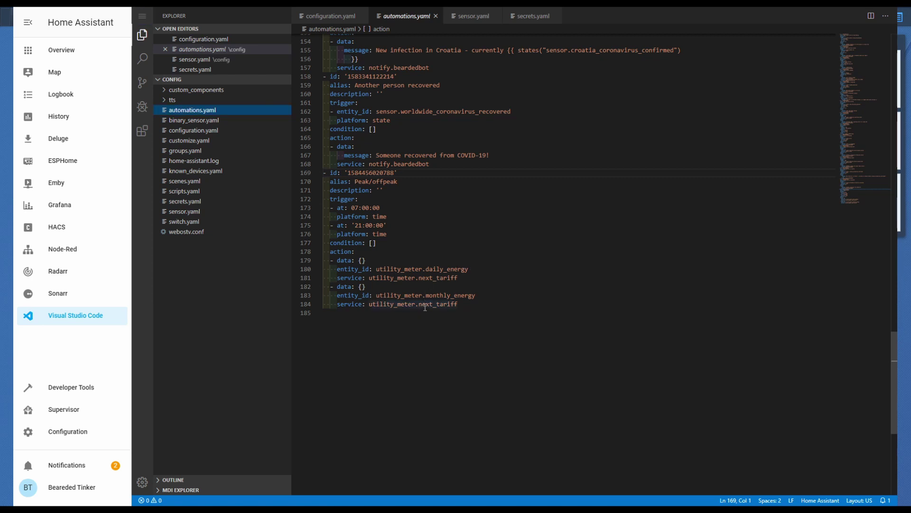
# Run Peak/offpeak once manually, then check the Shelly dashboard shows both meters on offpeak
pyautogui.click(61, 52)
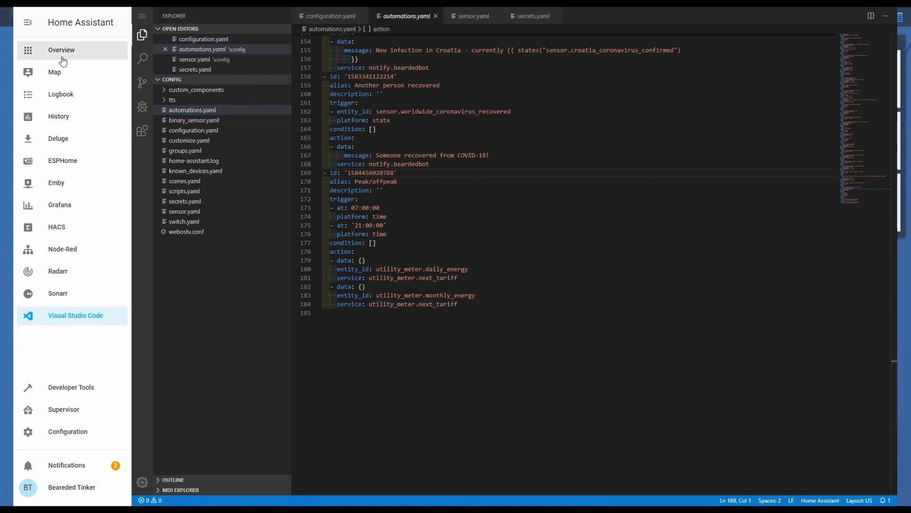
pyautogui.click(460, 46)
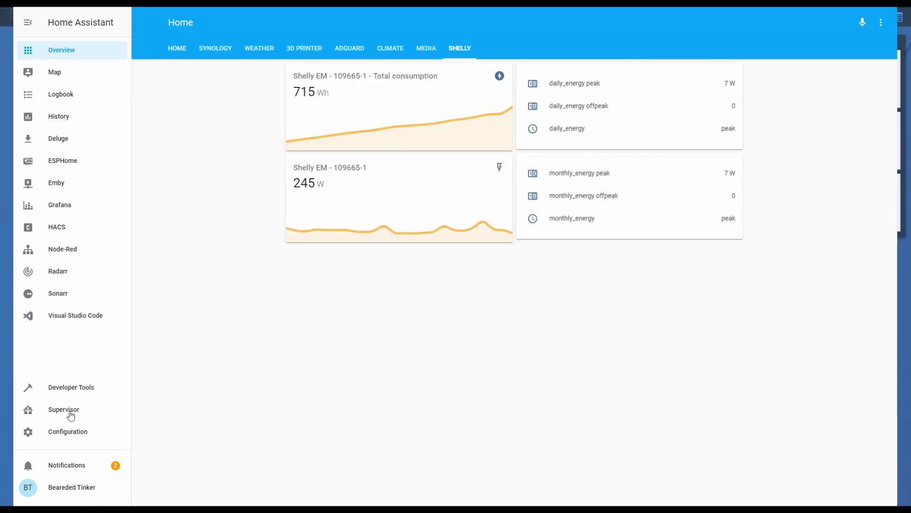
pyautogui.click(72, 432)
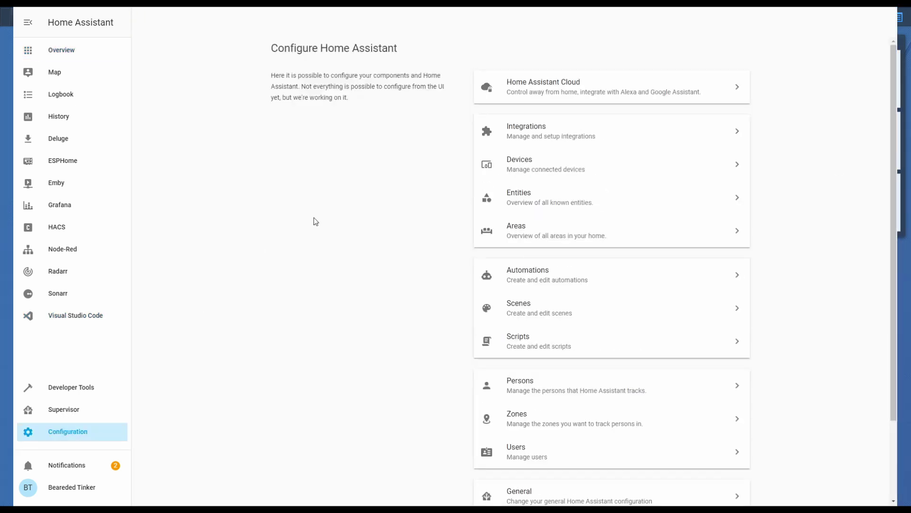
pyautogui.click(527, 276)
pyautogui.scroll(-2, 664, 190)
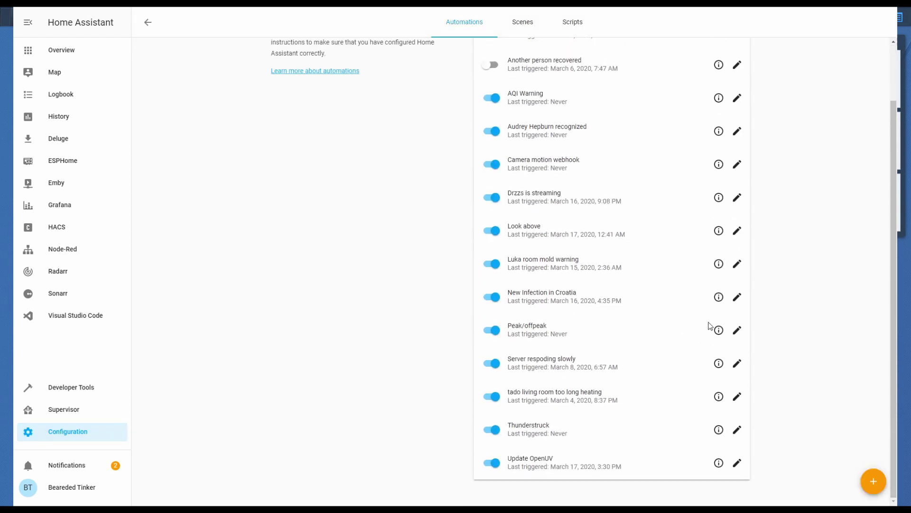
pyautogui.click(718, 330)
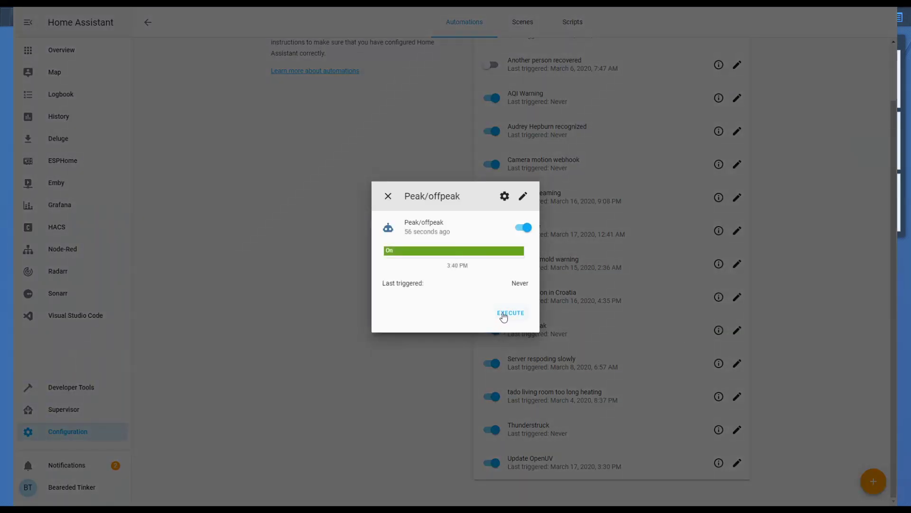
pyautogui.click(512, 317)
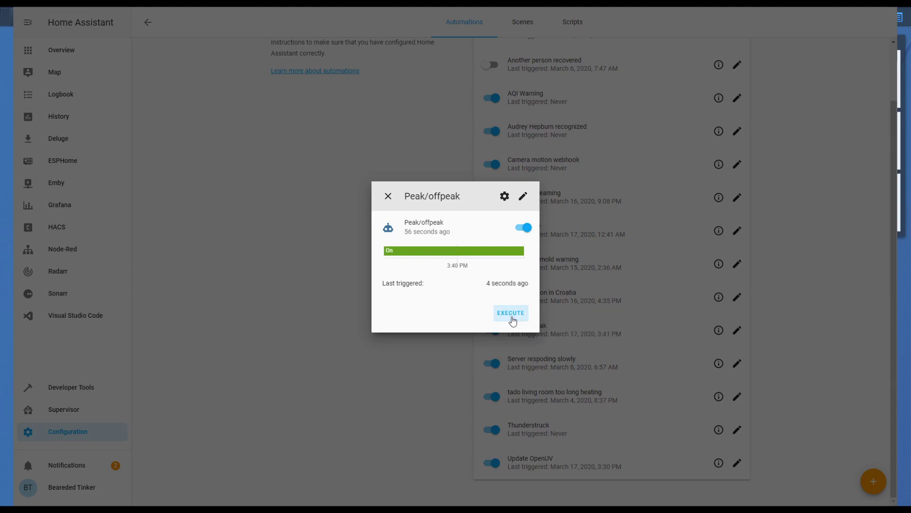
pyautogui.click(389, 196)
pyautogui.click(90, 50)
pyautogui.click(451, 48)
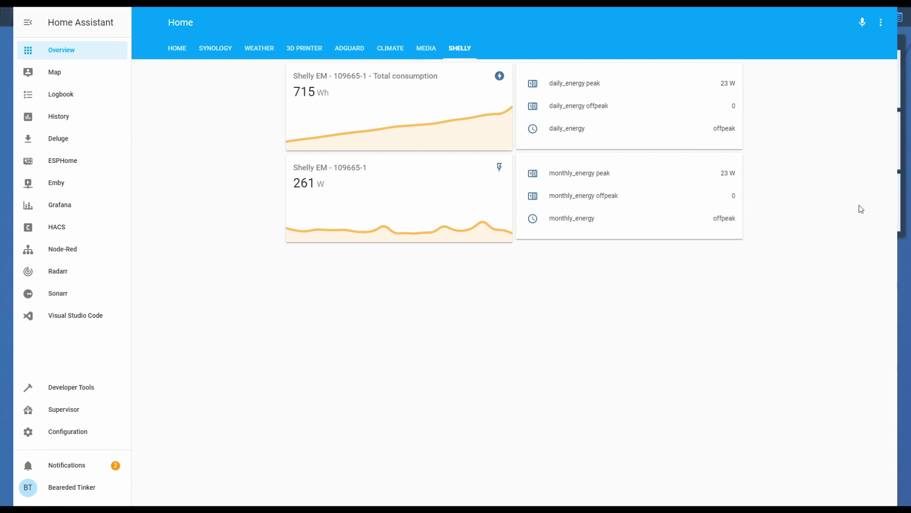
# Run Peak/offpeak again to switch daily_energy and monthly_energy back to peak on the Shelly dashboard
pyautogui.click(67, 431)
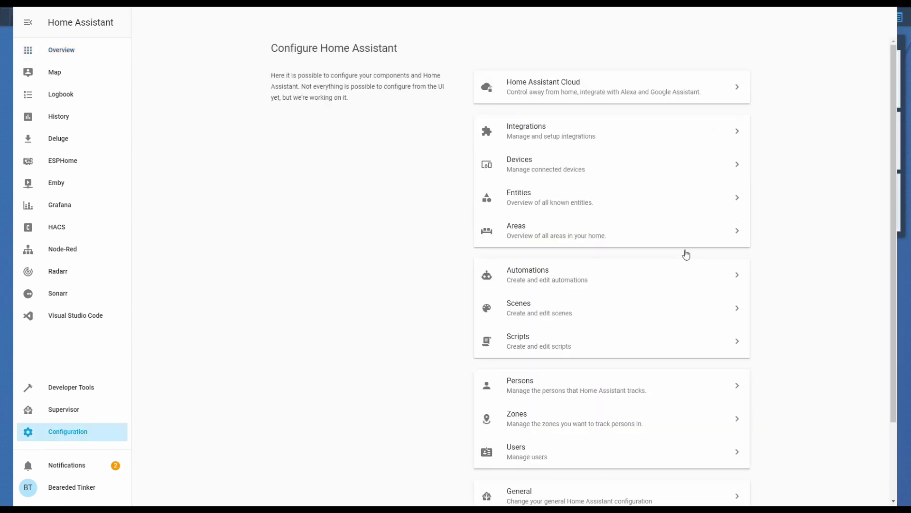
pyautogui.click(564, 287)
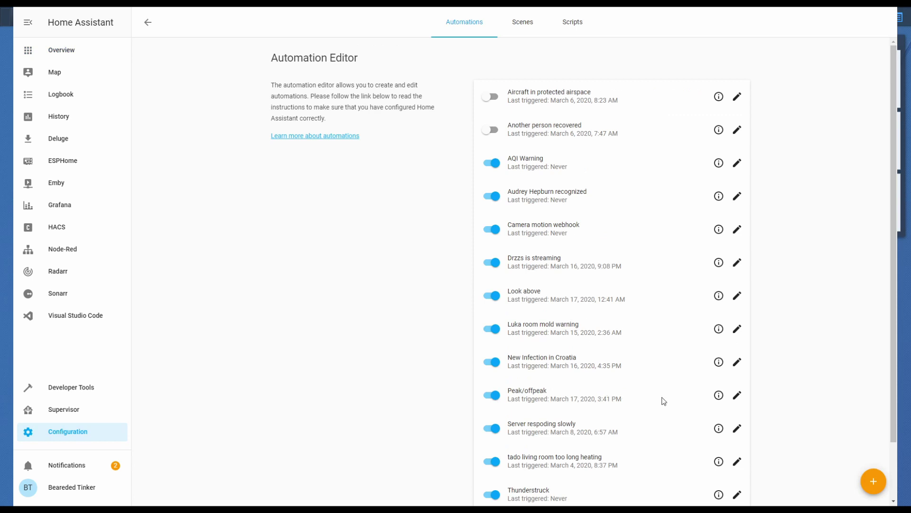
pyautogui.click(719, 396)
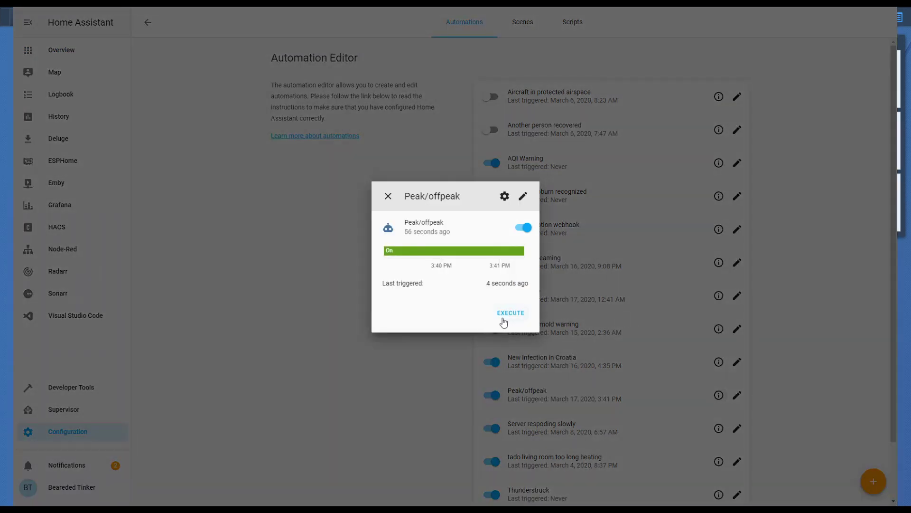
pyautogui.click(504, 318)
pyautogui.click(388, 196)
pyautogui.click(72, 53)
pyautogui.click(466, 56)
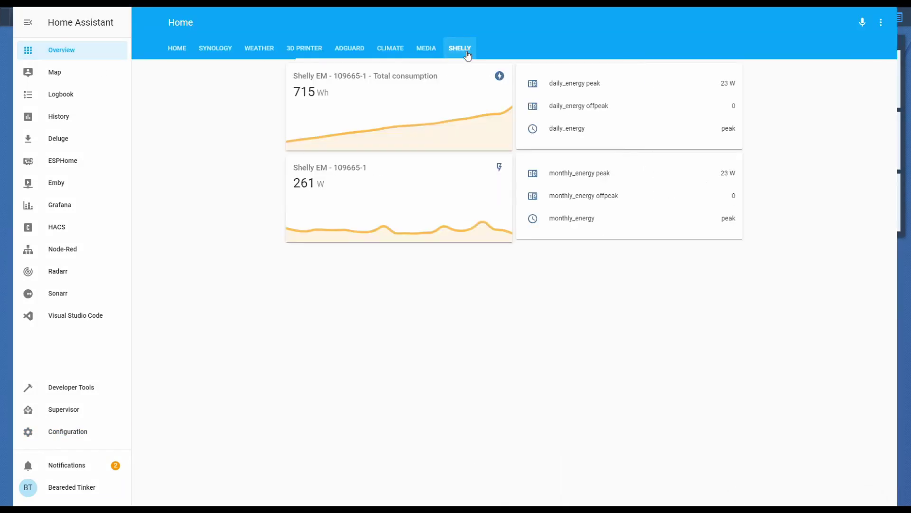